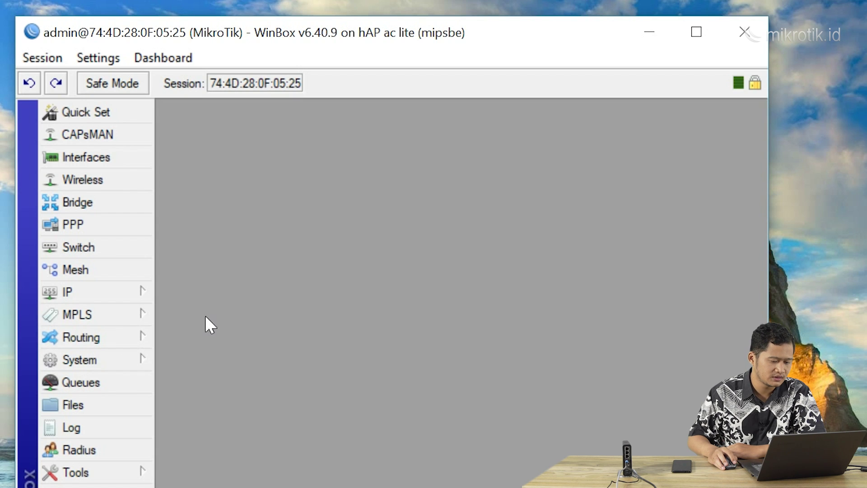
- Run and stop a Torch capture on wlan1 with Src. Address6 and Dst. Address6 collection off and Protocol and Port collection on
click(127, 459)
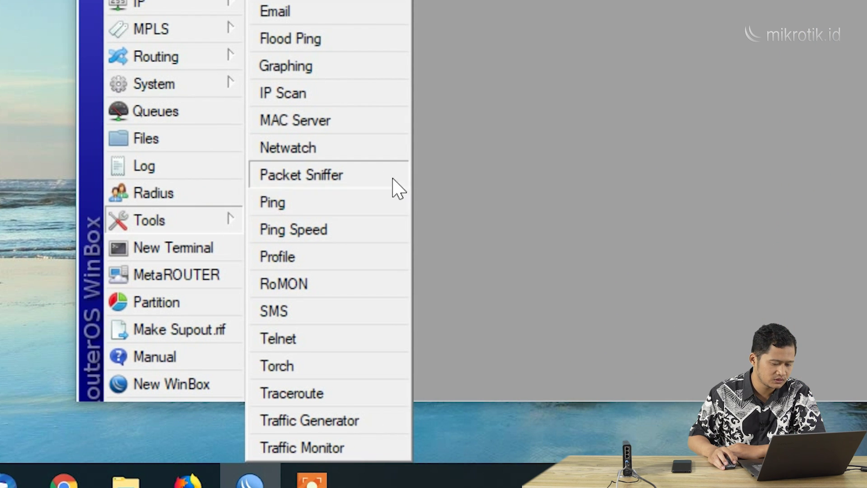
click(324, 368)
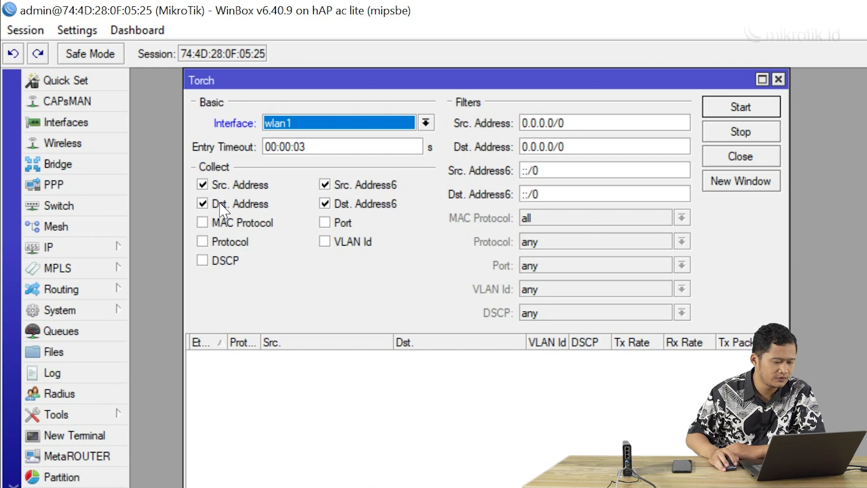
click(360, 186)
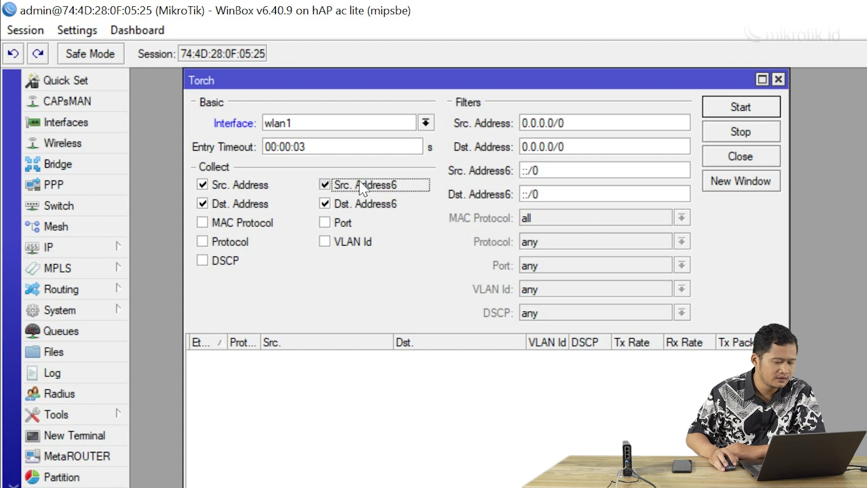
click(355, 206)
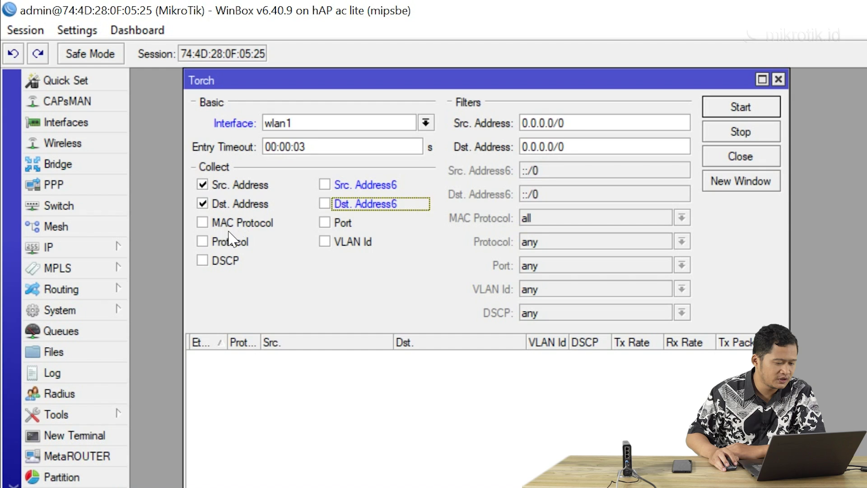
click(220, 243)
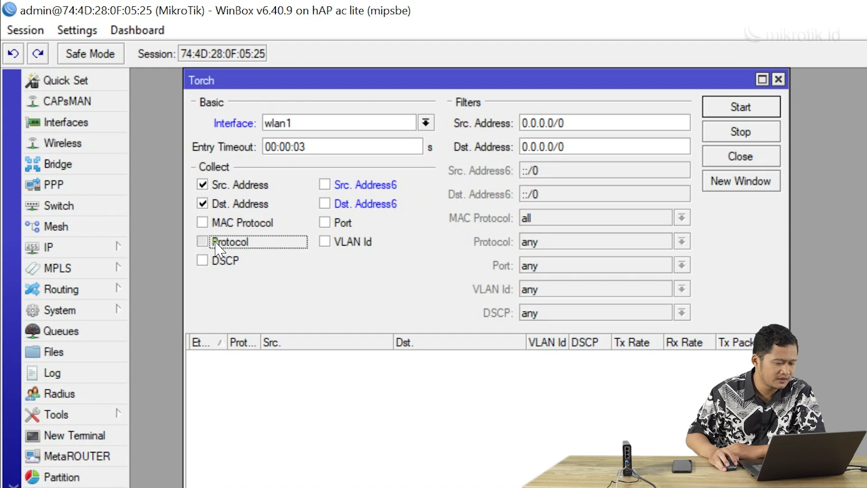
click(342, 224)
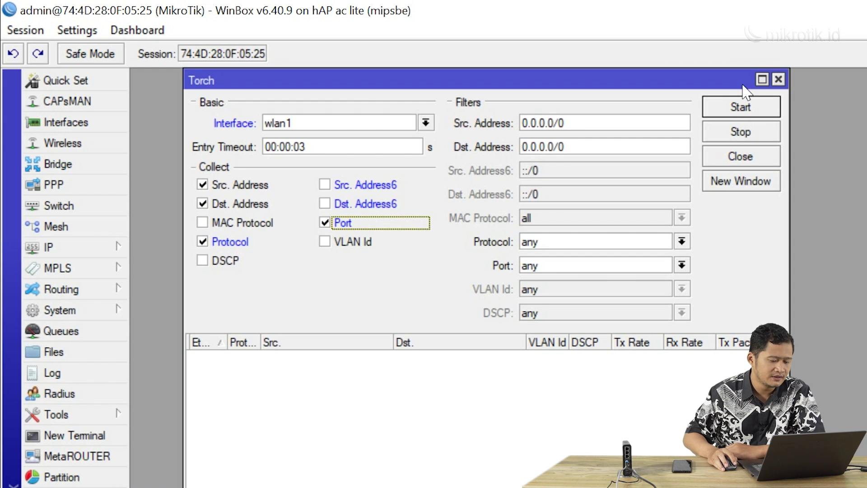
click(741, 111)
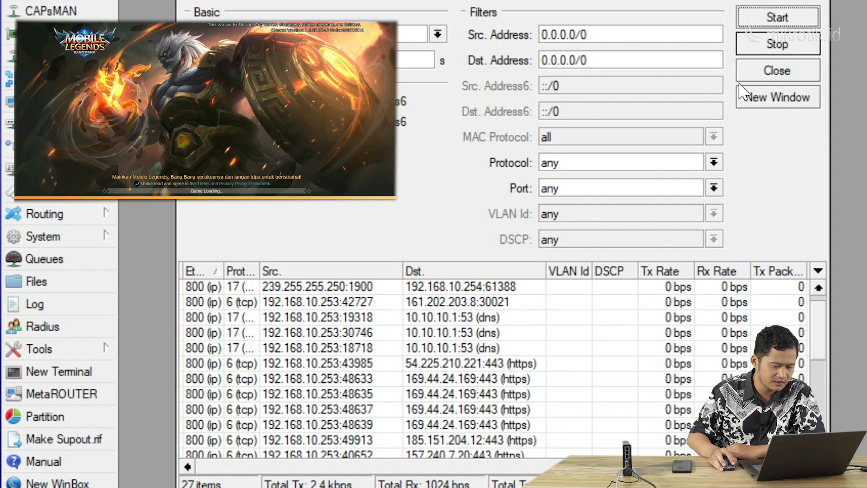
click(774, 43)
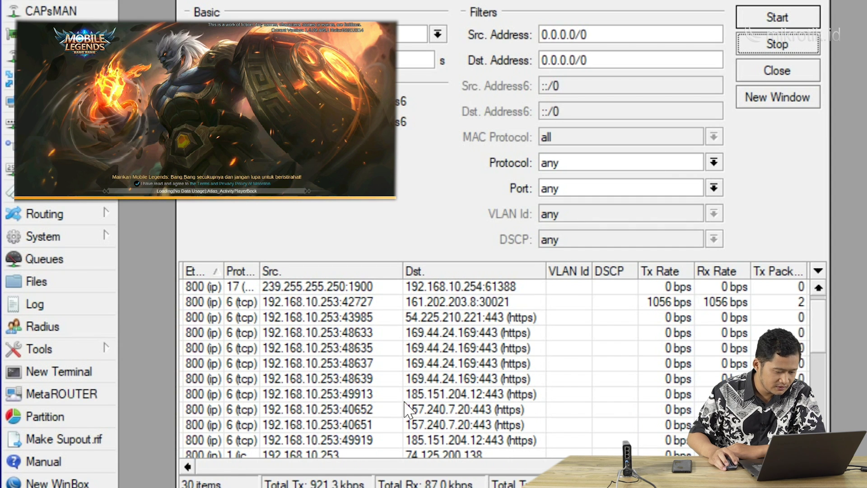
- Look through the captured connections for the game's destination addresses and ports
scroll(482, 399, down, 3)
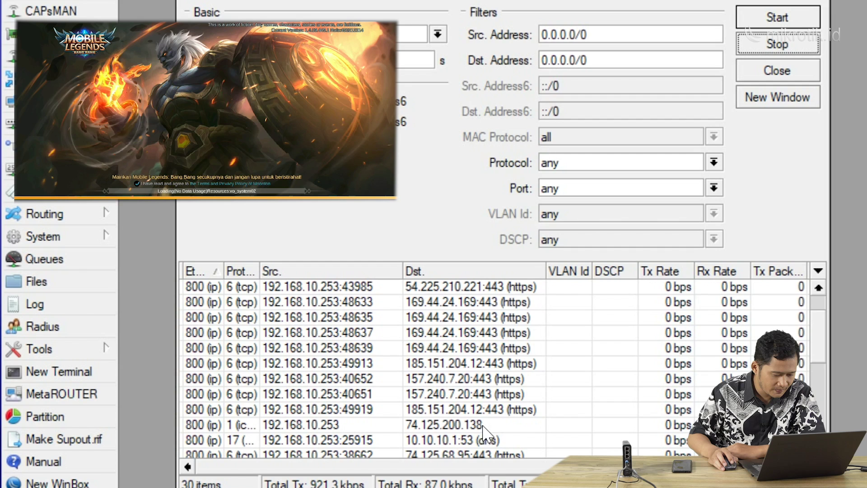
scroll(497, 427, down, 4)
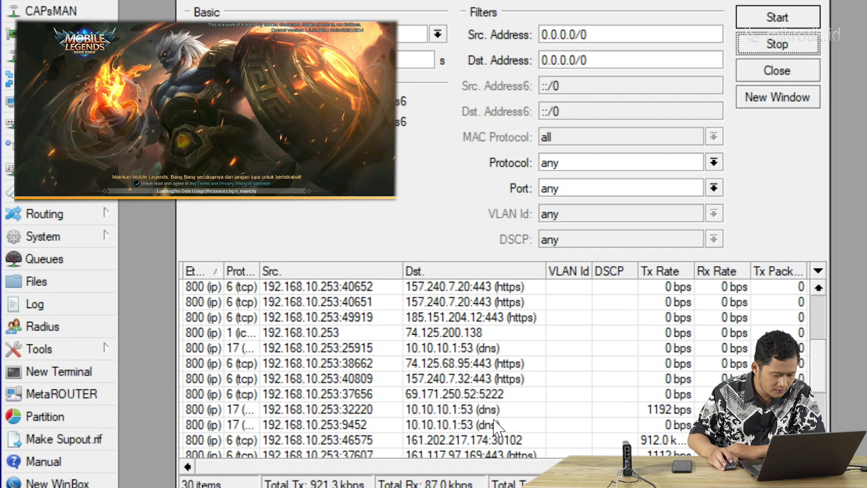
scroll(497, 425, down, 2)
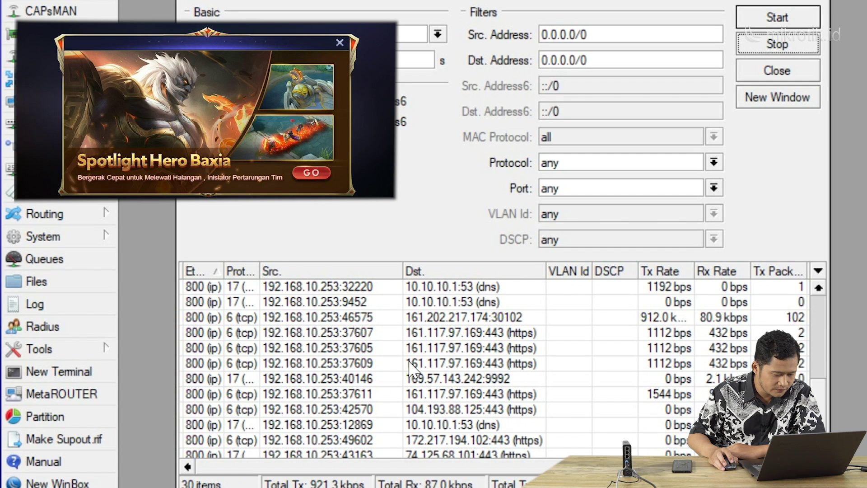
scroll(384, 402, up, 2)
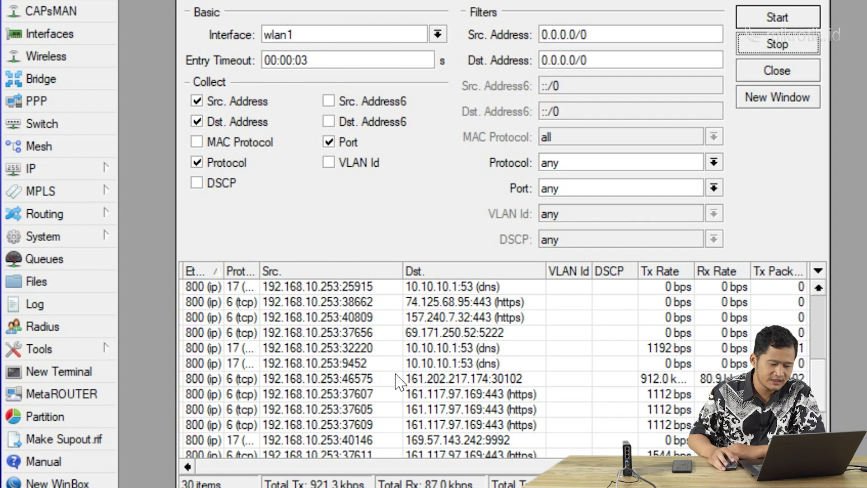
scroll(371, 385, down, 2)
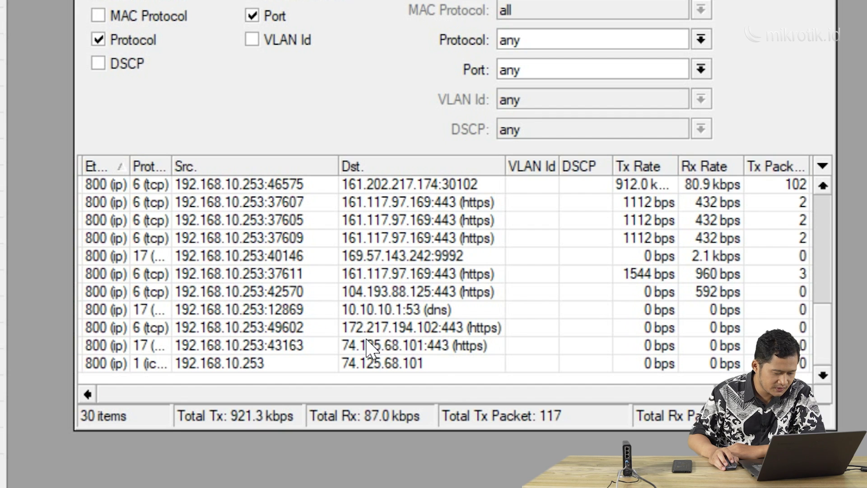
scroll(377, 344, up, 2)
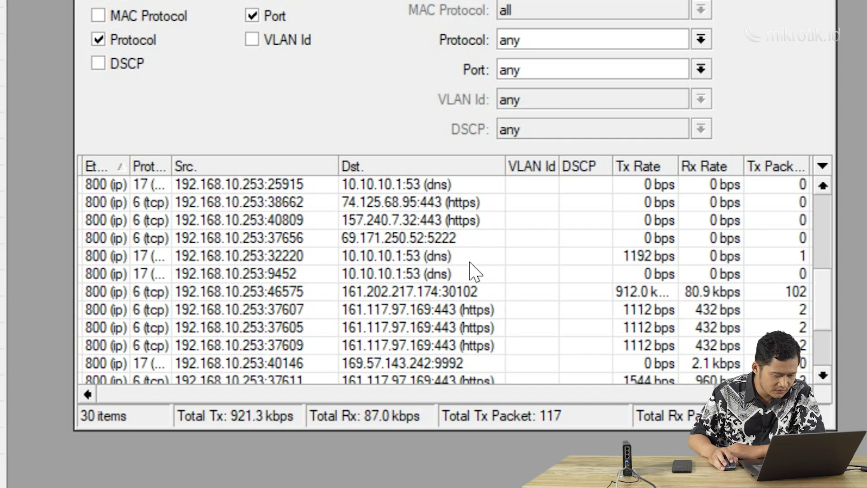
- Inspect the entries with destination ports 5222, 30102 and 9992, widening the Protocol column to read their protocols
click(158, 238)
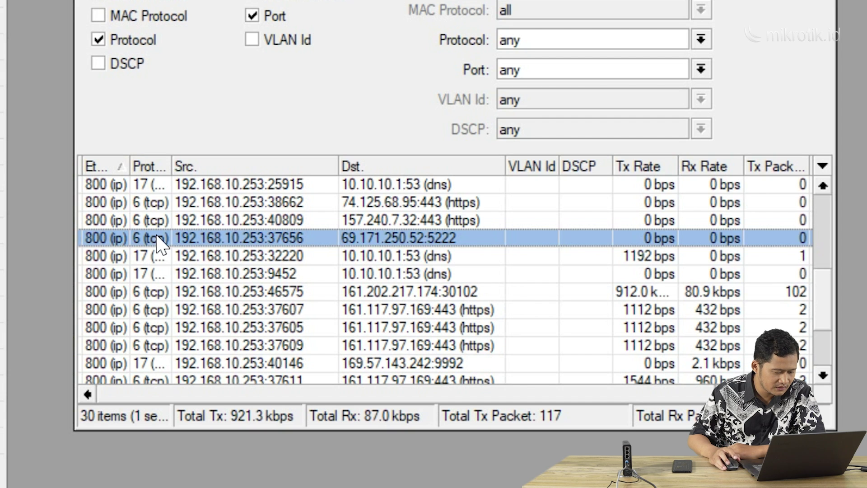
click(171, 291)
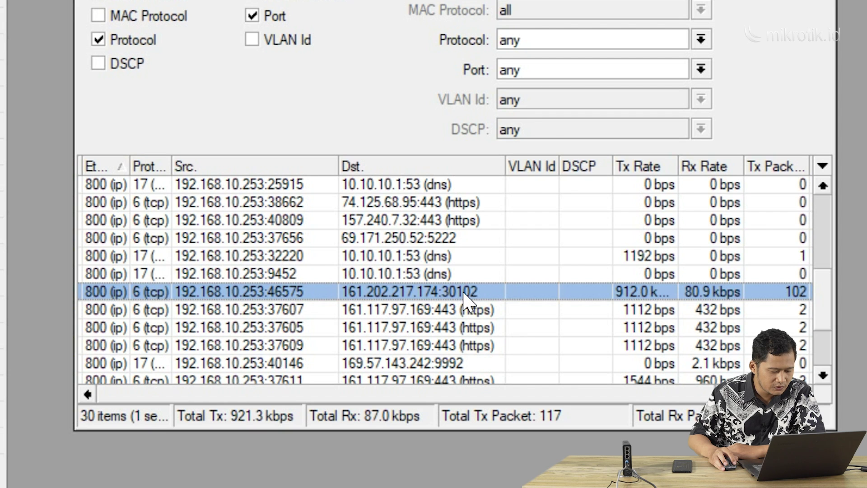
scroll(470, 291, down, 2)
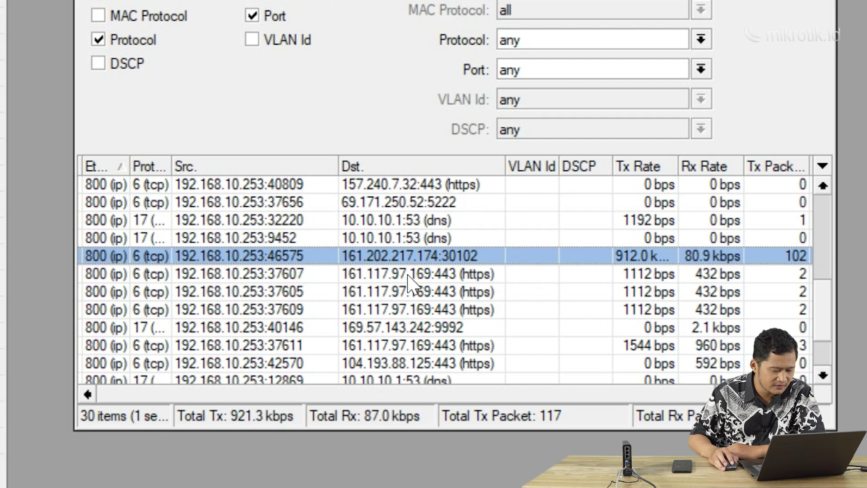
scroll(402, 312, down, 1)
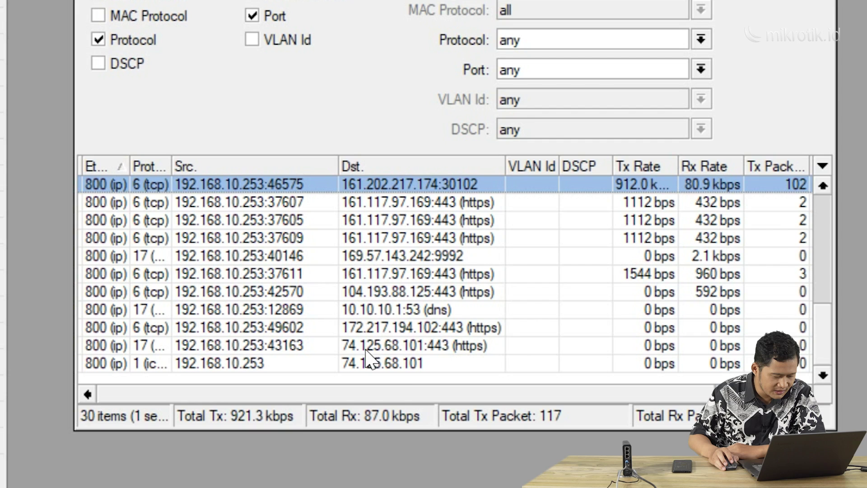
scroll(366, 348, up, 1)
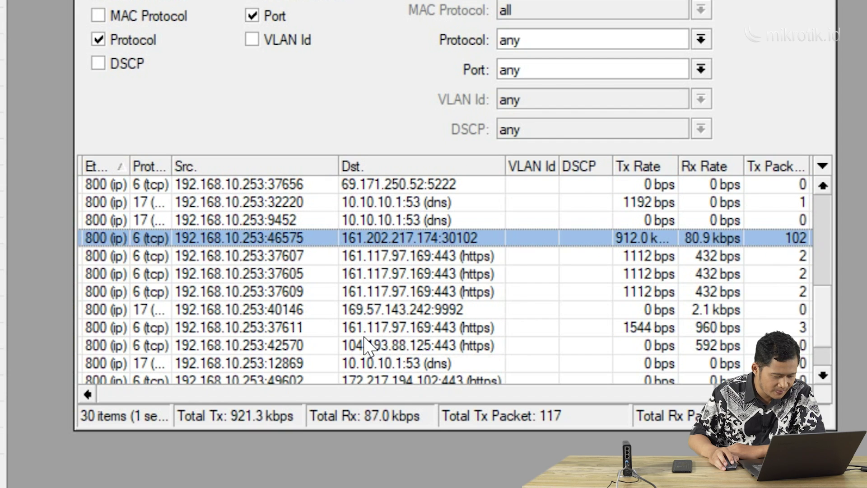
click(428, 310)
drag(172, 160, 207, 163)
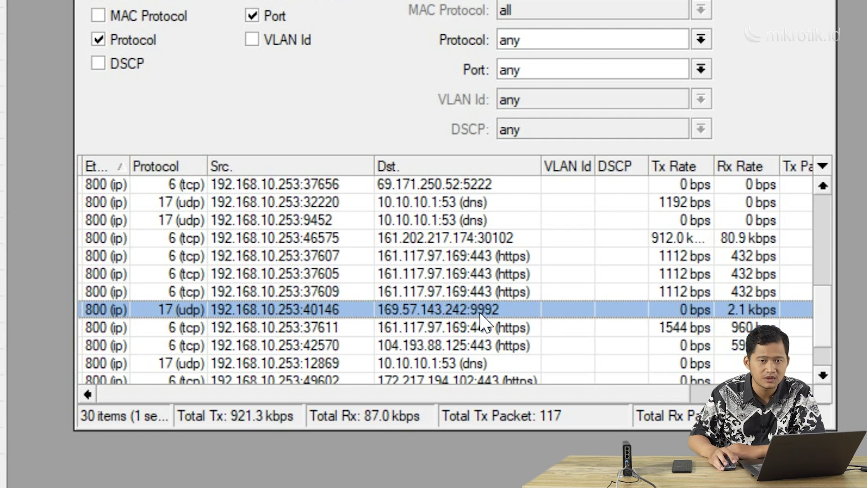
scroll(429, 302, up, 3)
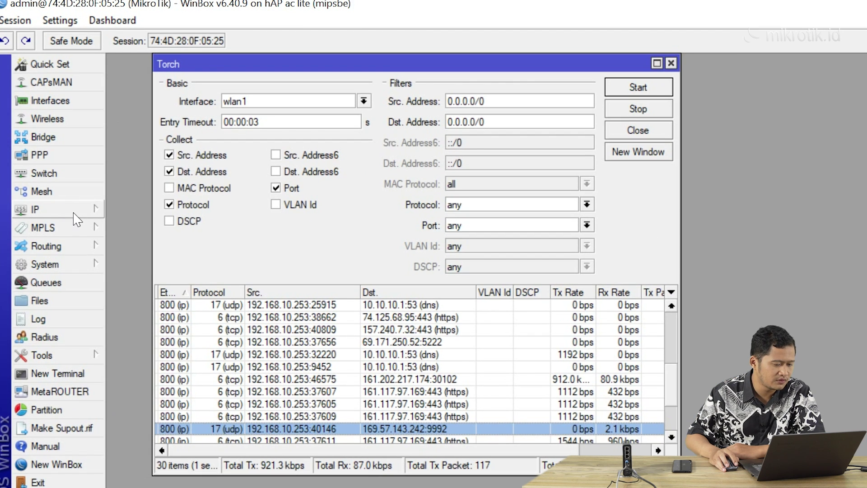
- Open the IP Firewall filter rules and reposition their window beside the Torch results
click(74, 212)
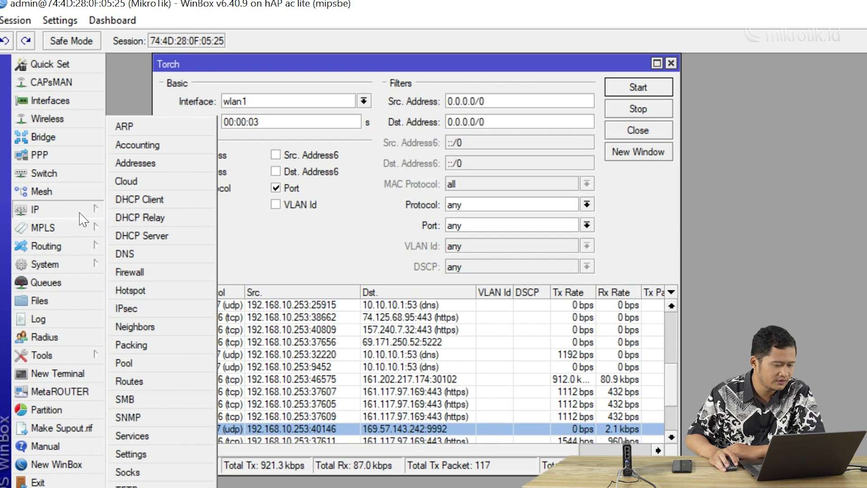
click(132, 271)
drag(386, 176, 531, 147)
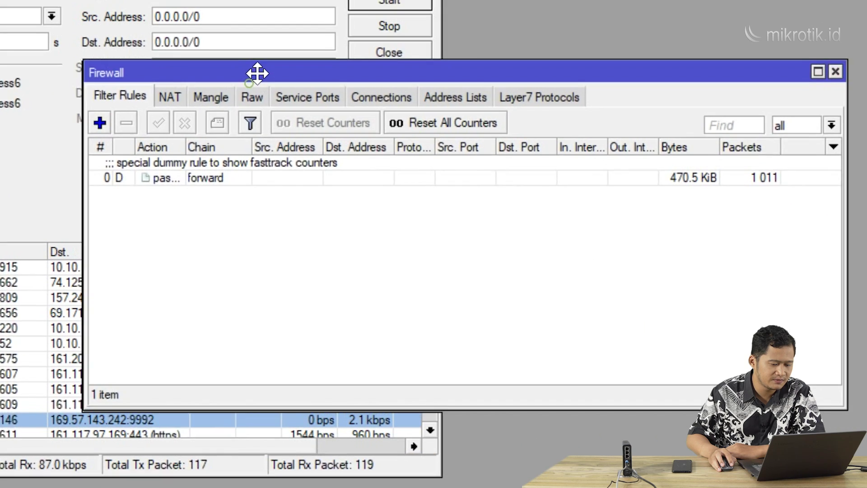
drag(258, 73, 246, 40)
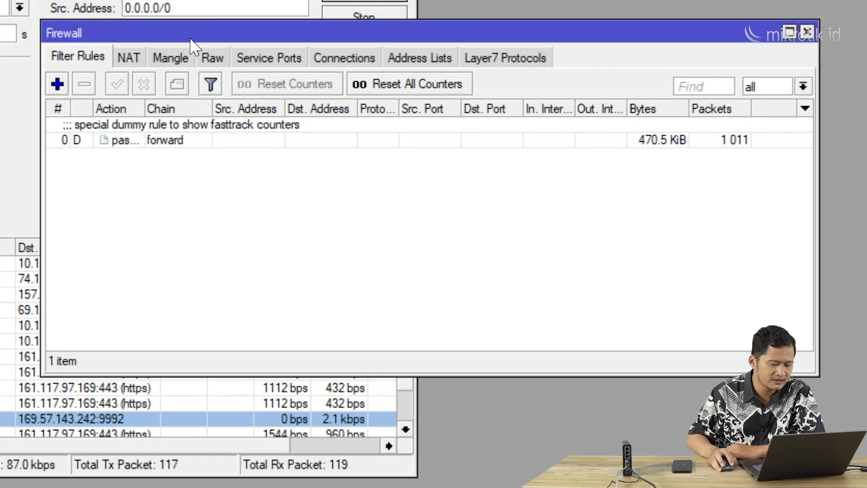
drag(191, 39, 200, 56)
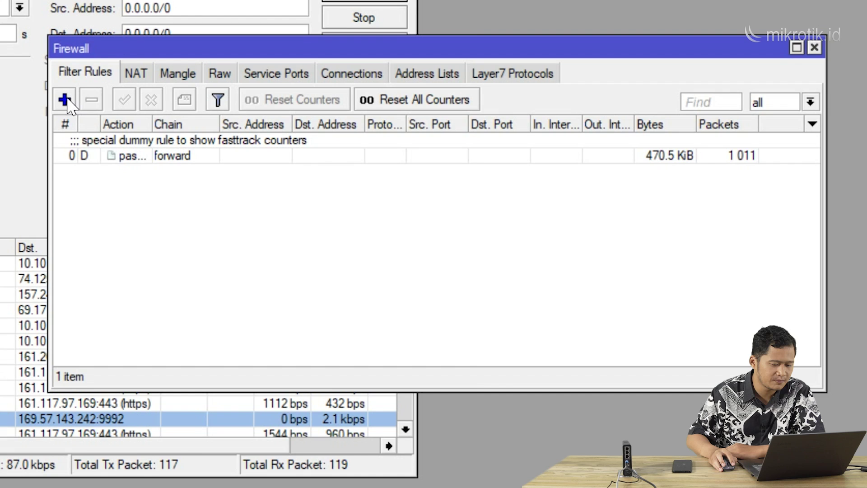
- Start a new firewall filter rule and place its window next to the Torch results
click(64, 100)
drag(526, 52, 658, 77)
drag(68, 1, 18, 20)
click(200, 0)
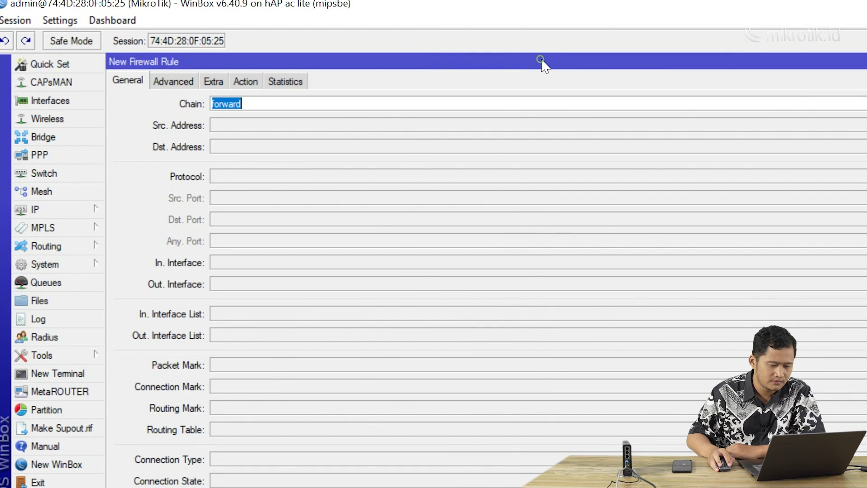
double_click(545, 66)
drag(544, 66, 765, 66)
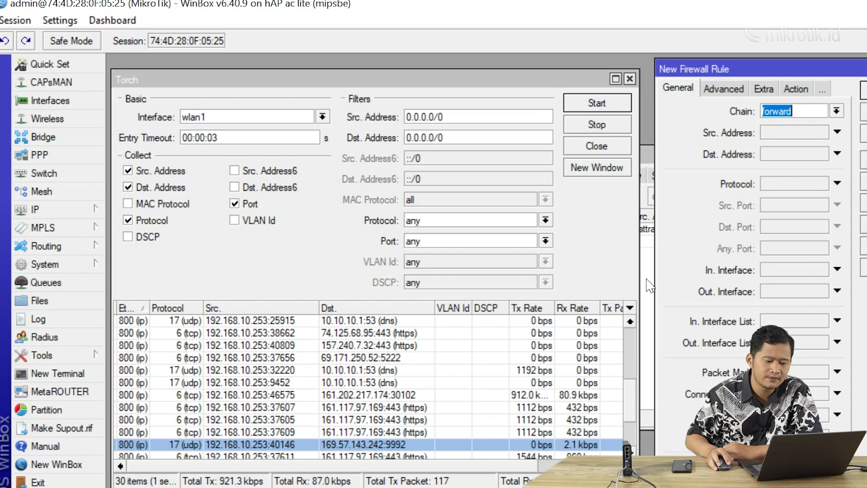
drag(760, 73, 763, 69)
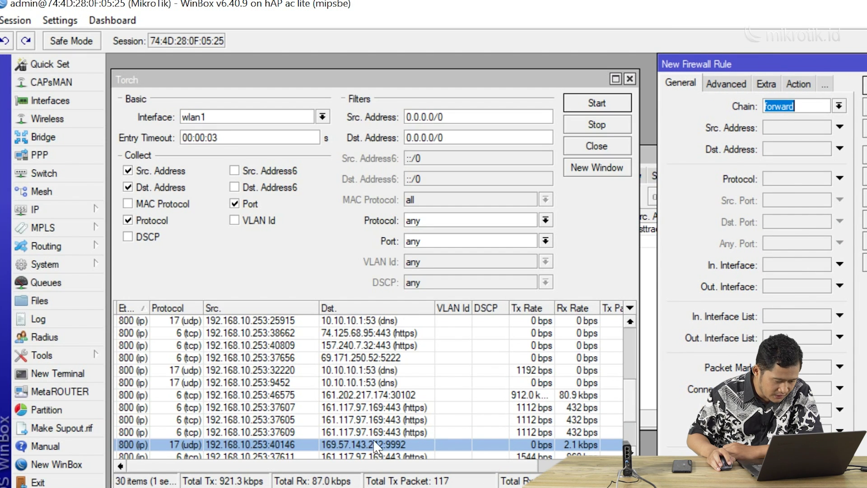
- Sort the Torch results by protocol and select the TCP entry to 161.202.203.8:30021
click(365, 395)
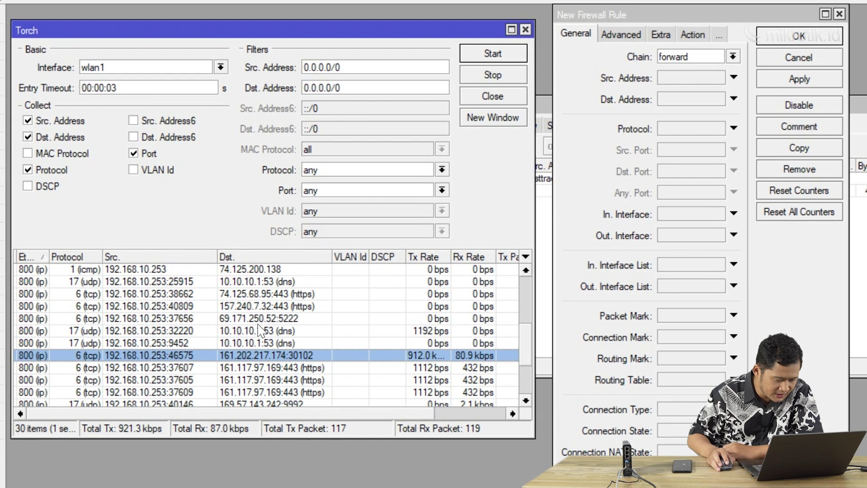
click(272, 325)
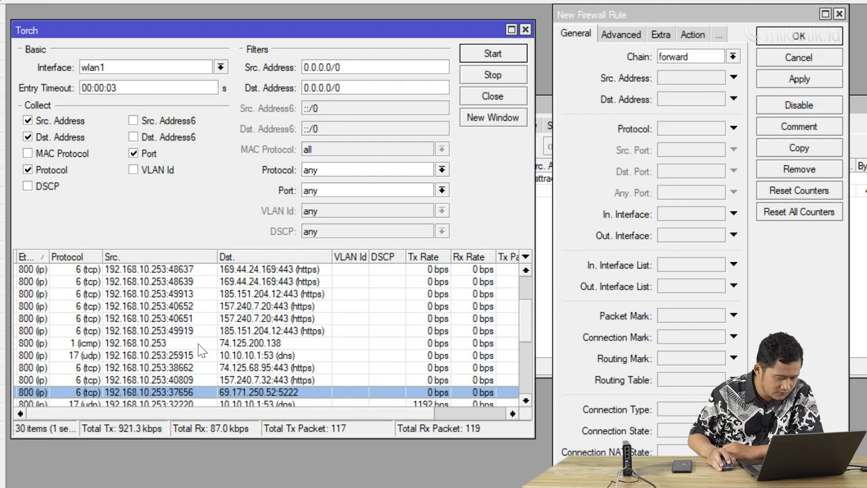
click(73, 257)
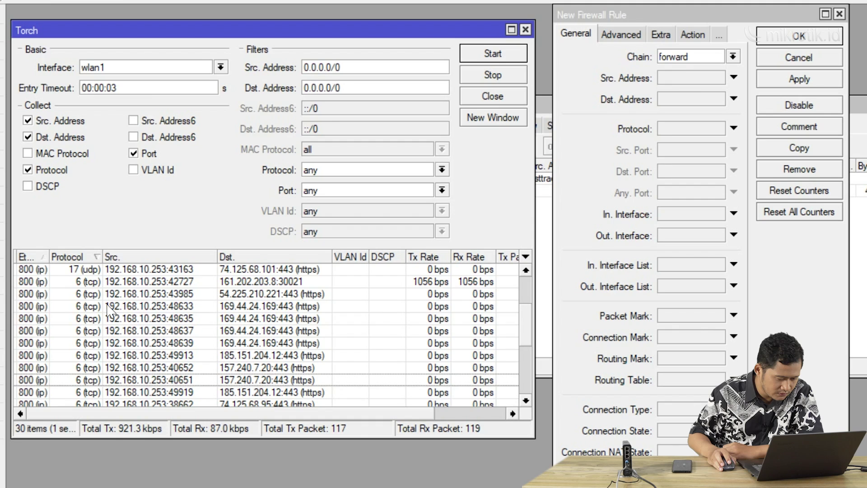
click(144, 284)
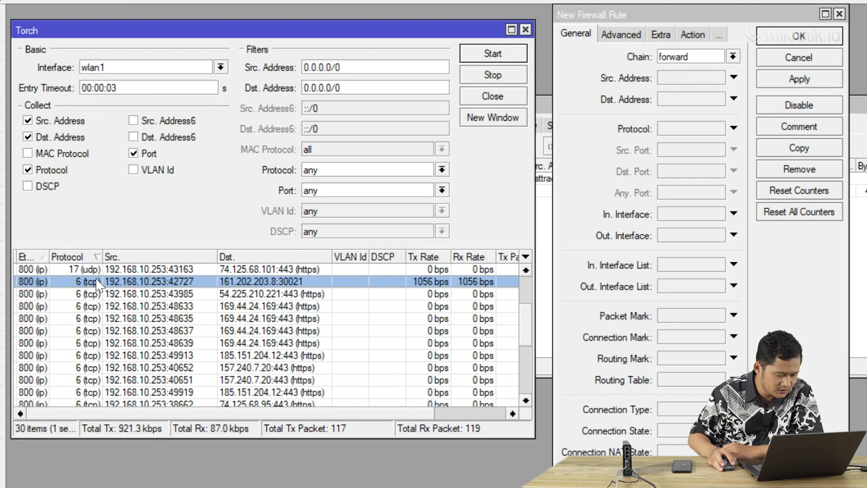
- Match protocol 6 (tcp) in the new firewall rule and choose forward as its chain
click(708, 130)
click(732, 129)
click(731, 129)
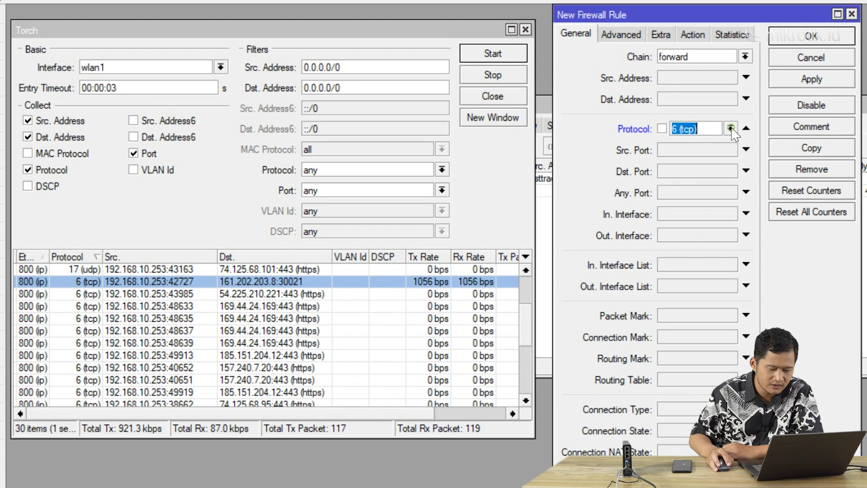
click(703, 132)
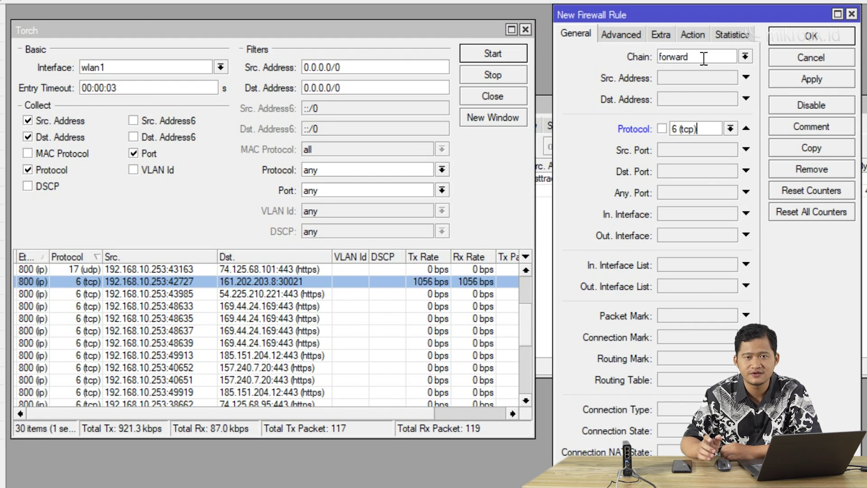
click(745, 57)
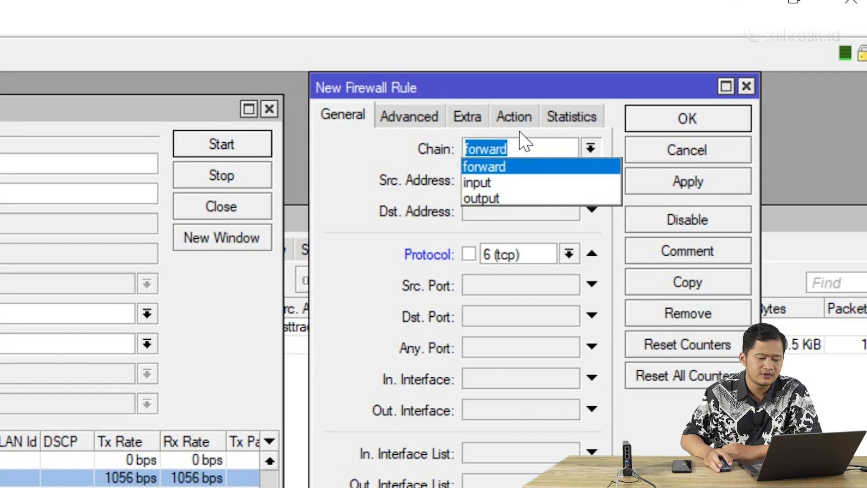
click(515, 168)
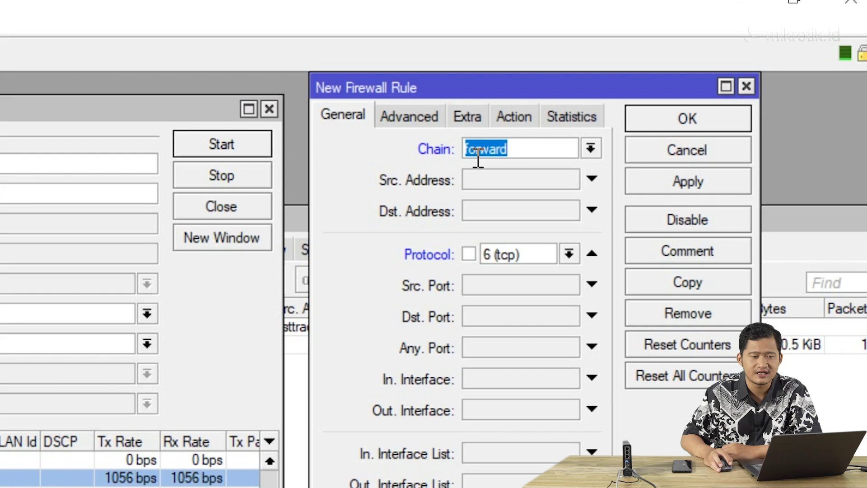
click(517, 148)
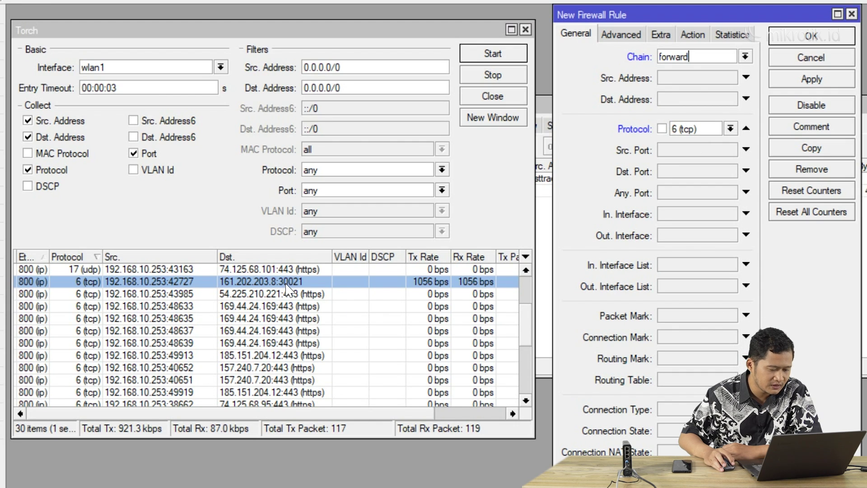
- Set the rule's destination ports to 30021,5222,30102 from the Torch TCP entries, and check the remaining entries for further game ports
click(679, 172)
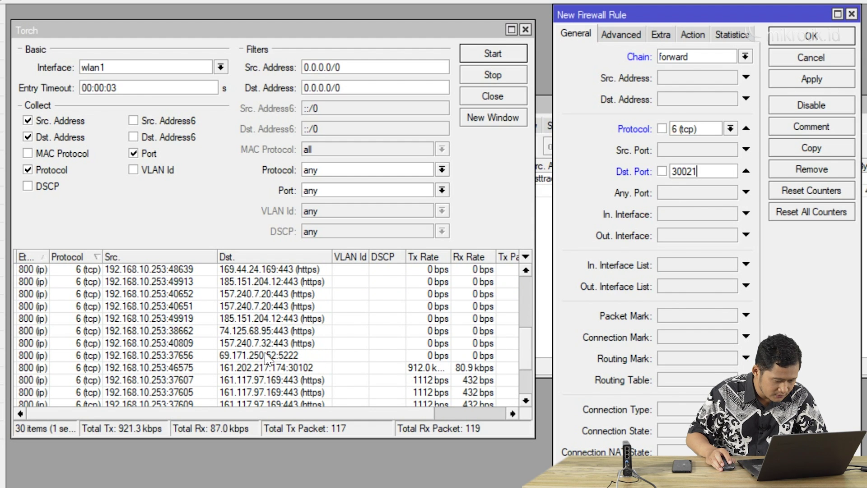
click(265, 356)
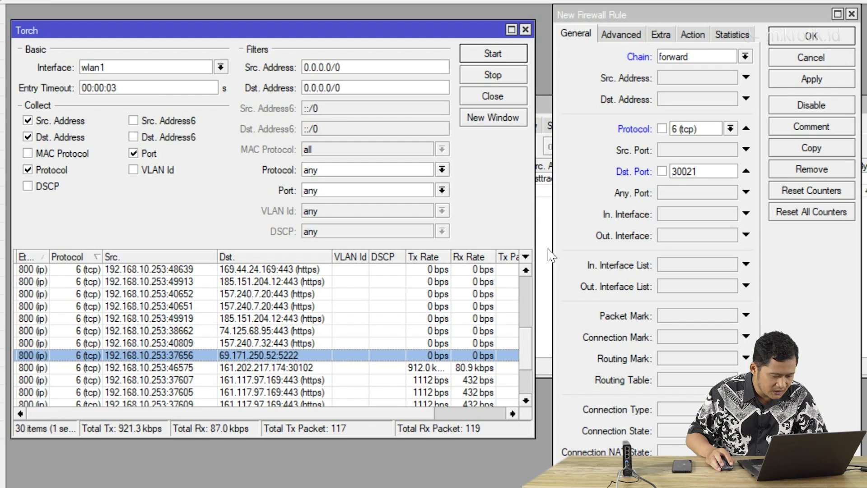
click(700, 171)
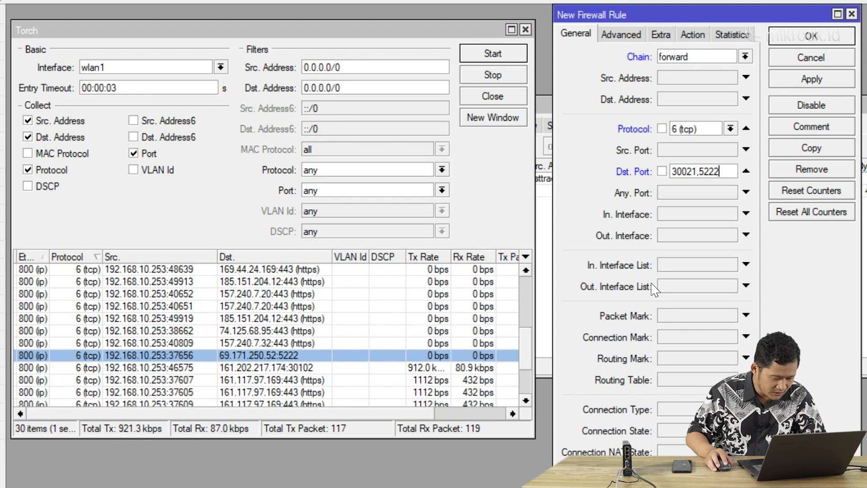
click(284, 366)
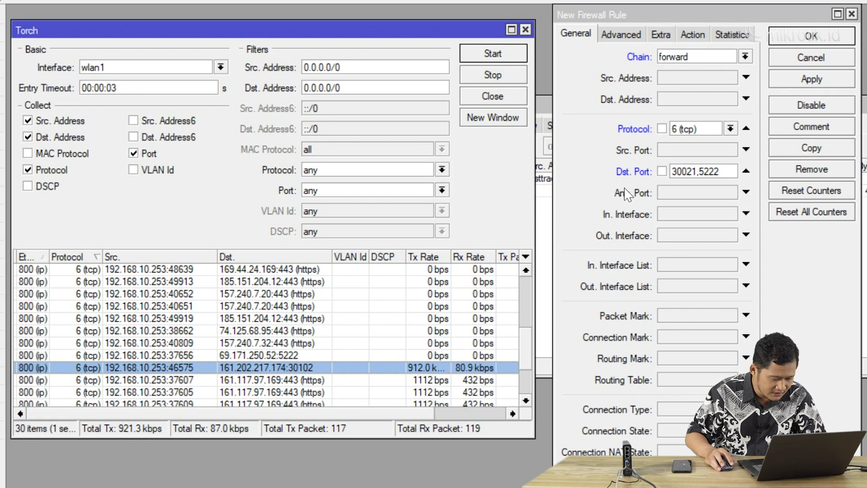
click(729, 174)
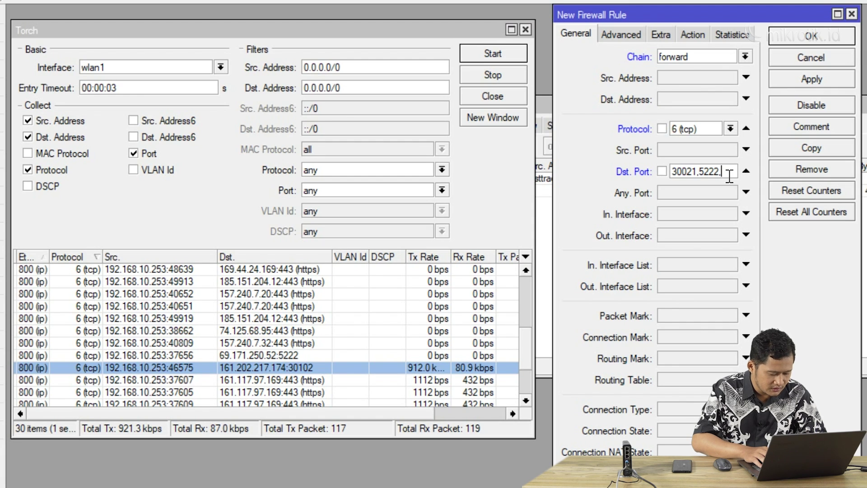
text(102)
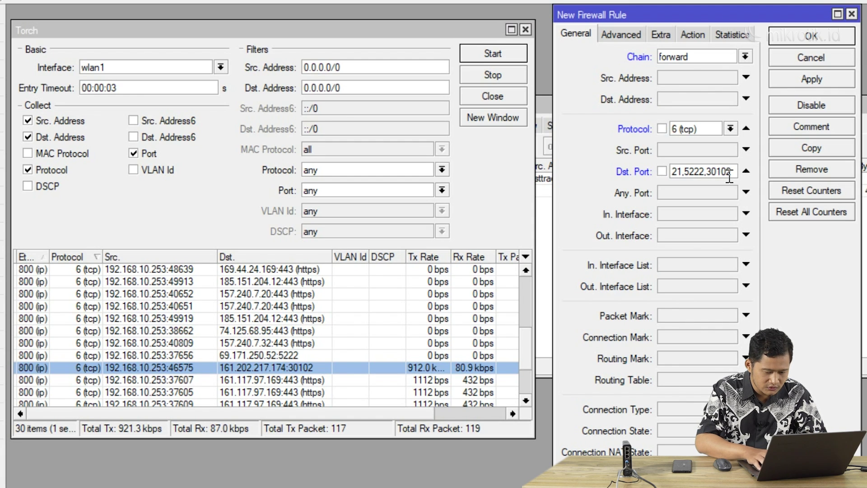
scroll(325, 368, down, 2)
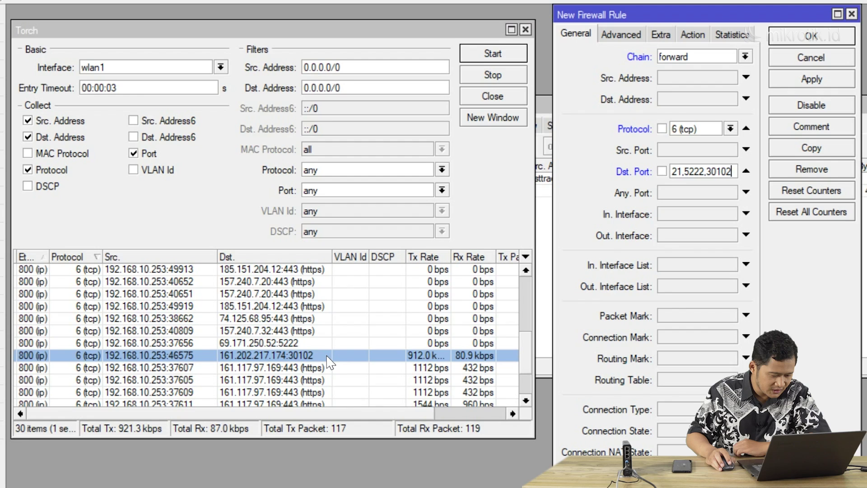
scroll(316, 370, down, 1)
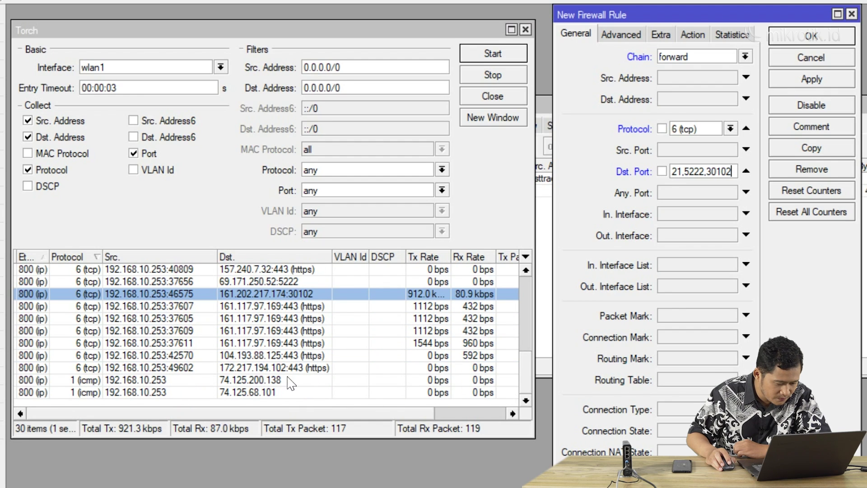
scroll(292, 379, up, 2)
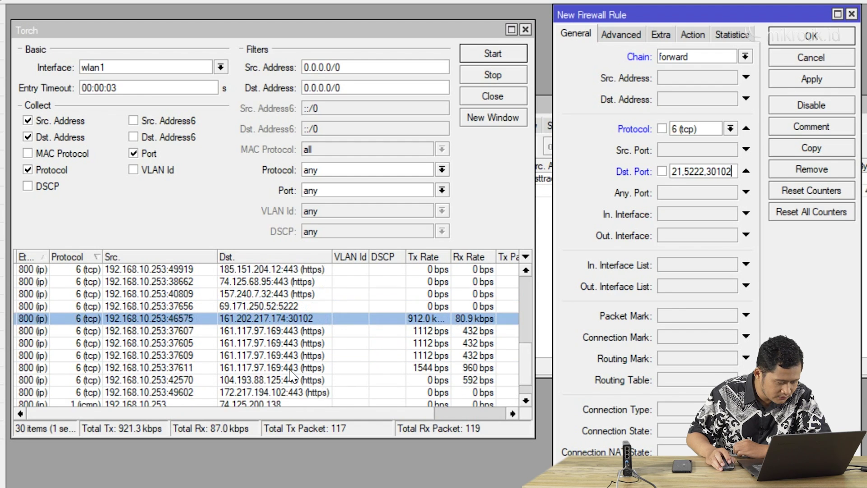
scroll(300, 337, down, 3)
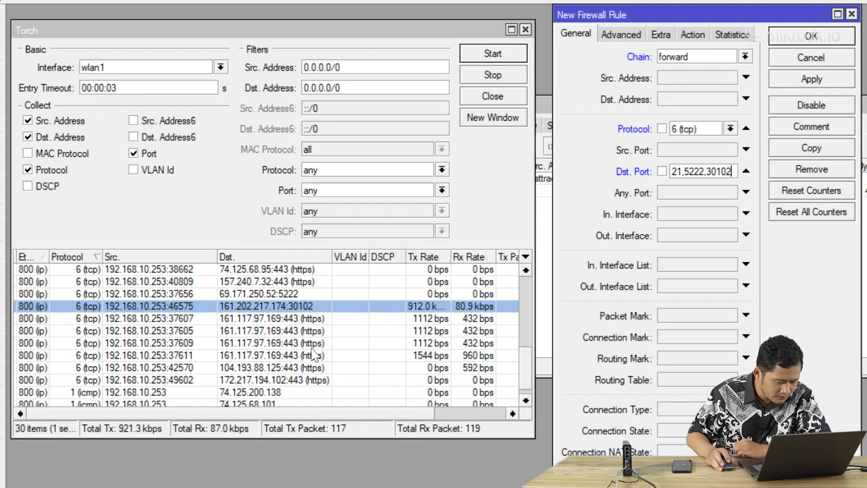
scroll(303, 333, up, 1)
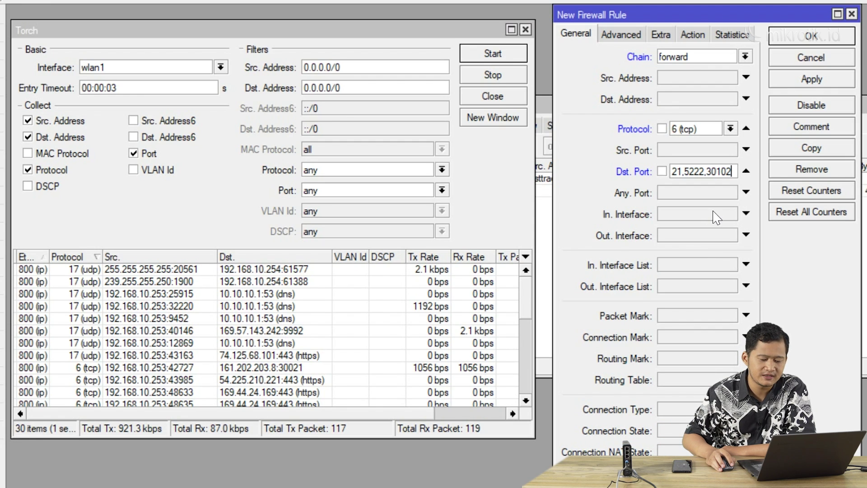
- Examine the wlan1 wireless interface, the bridge1 bridge and the interfaces assigned to it as ports
click(3, 68)
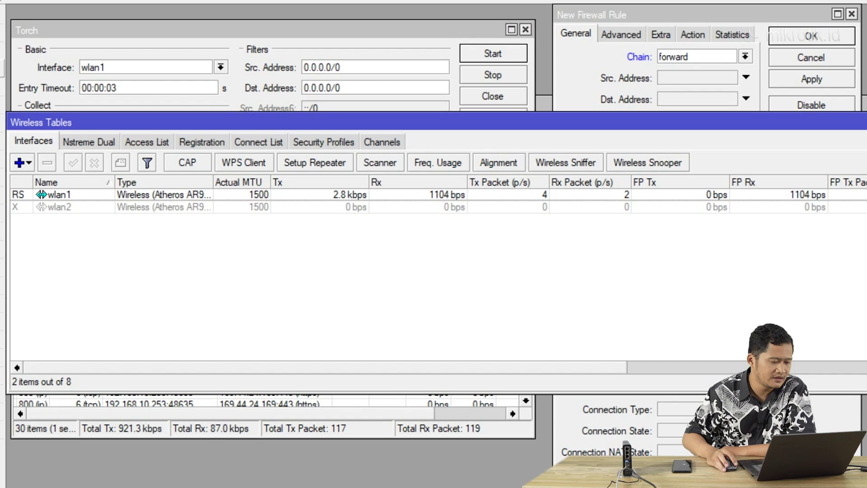
click(69, 194)
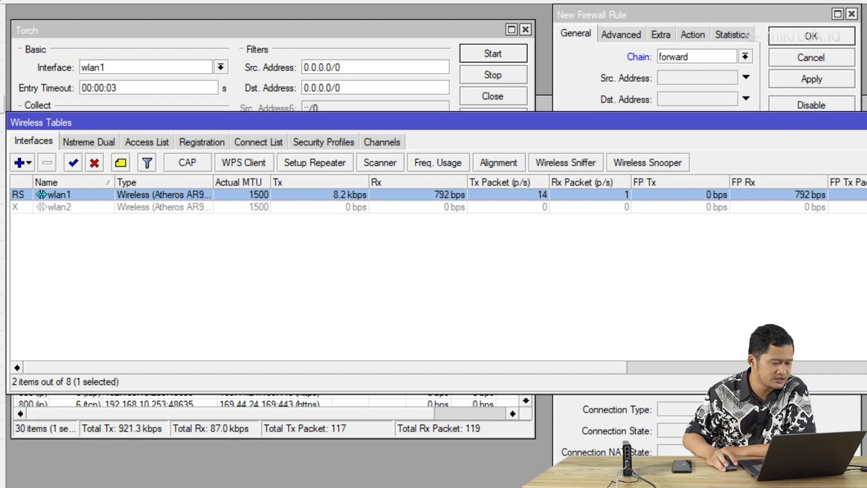
click(2, 79)
click(40, 214)
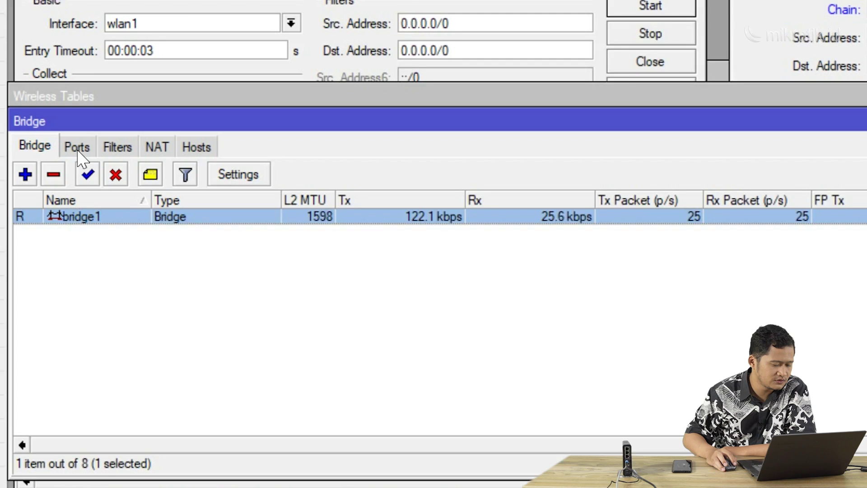
click(61, 159)
click(66, 227)
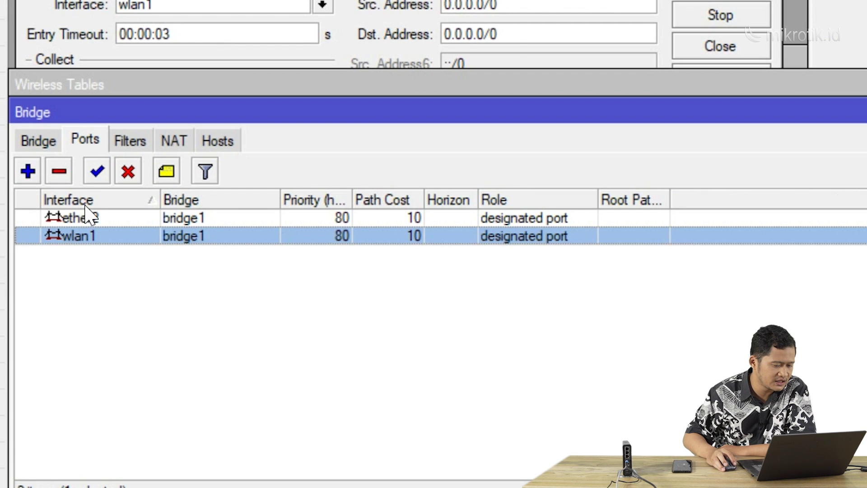
click(41, 143)
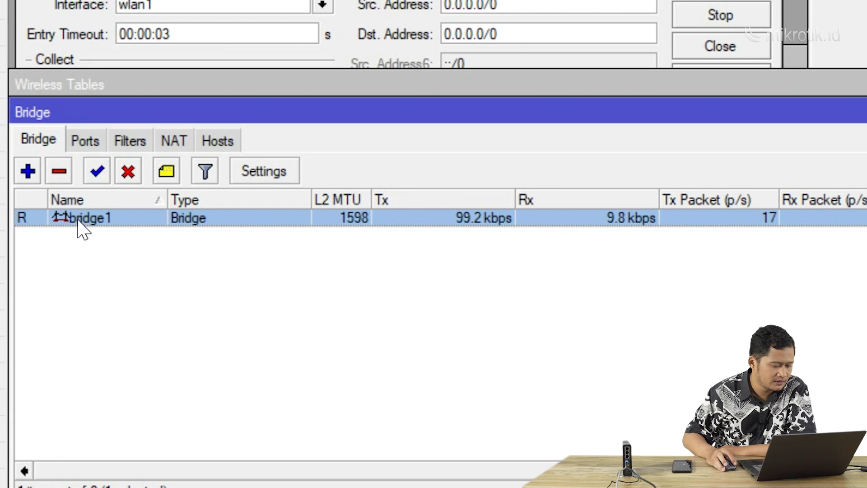
click(85, 143)
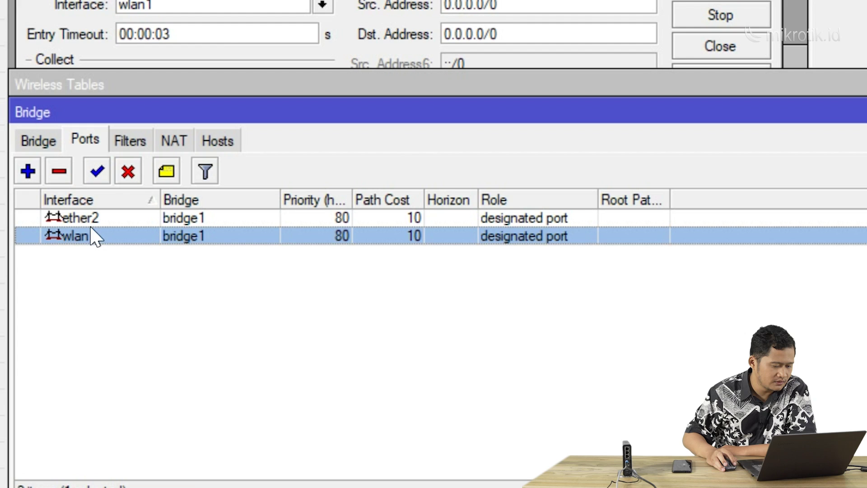
click(100, 219)
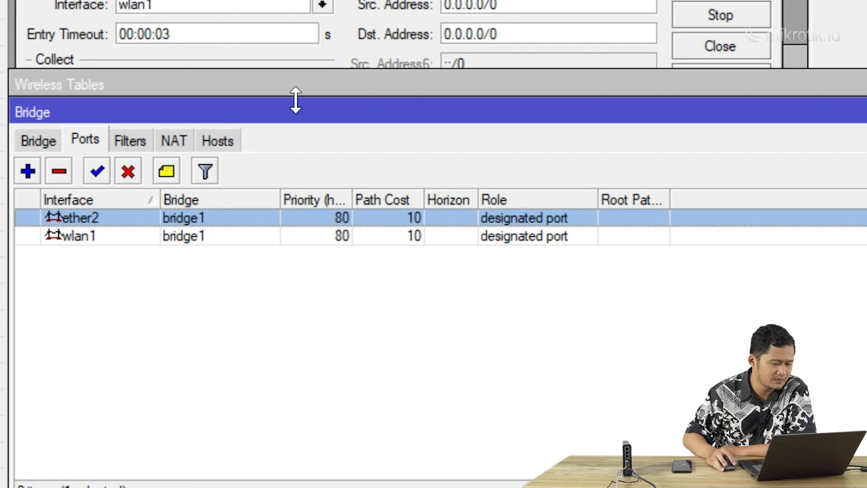
- Set the incoming interface of the new firewall rule to bridge1
click(676, 165)
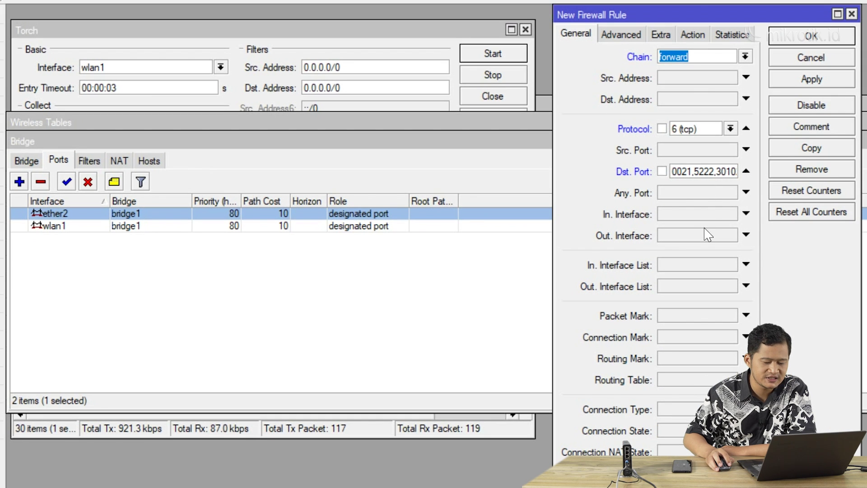
click(696, 214)
click(730, 213)
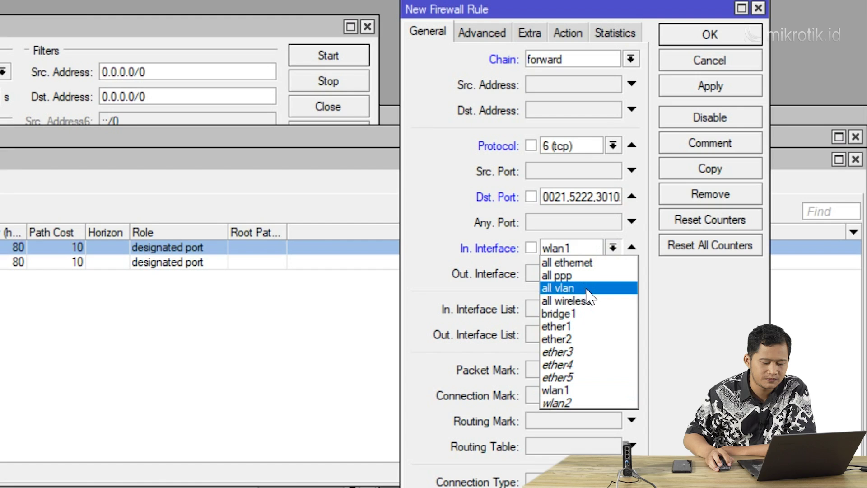
click(607, 296)
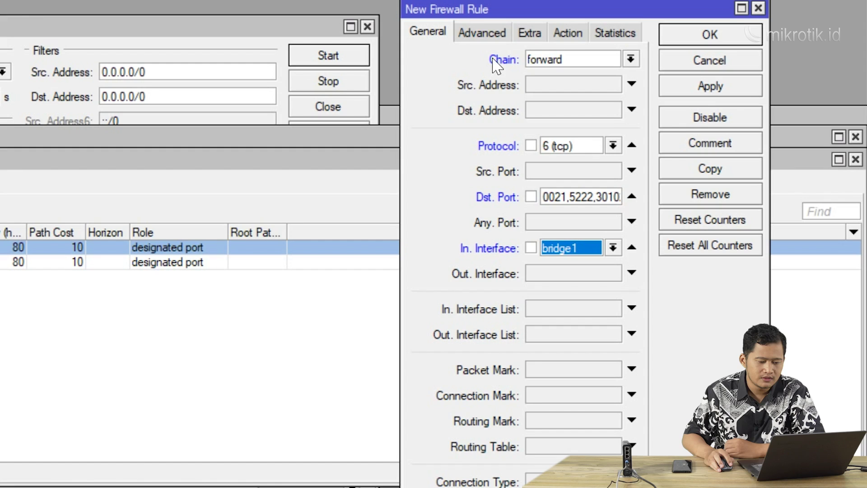
- Expand the Time condition among the extra matchers of the new firewall rule
click(482, 40)
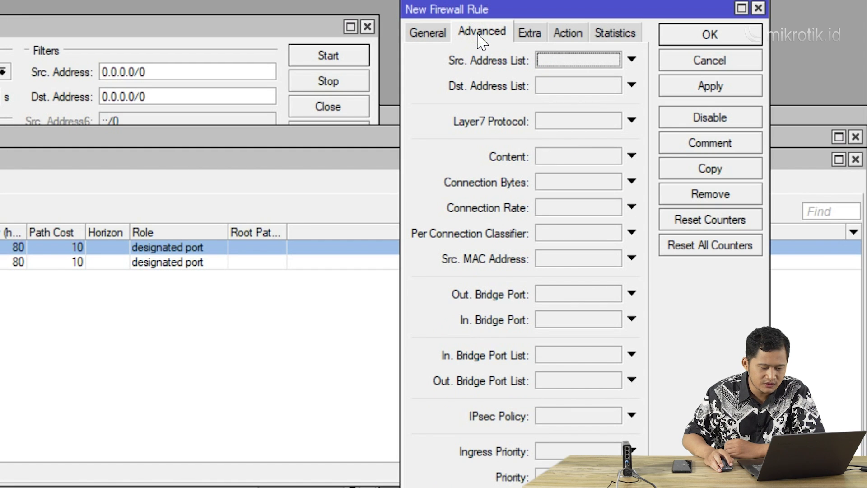
click(527, 38)
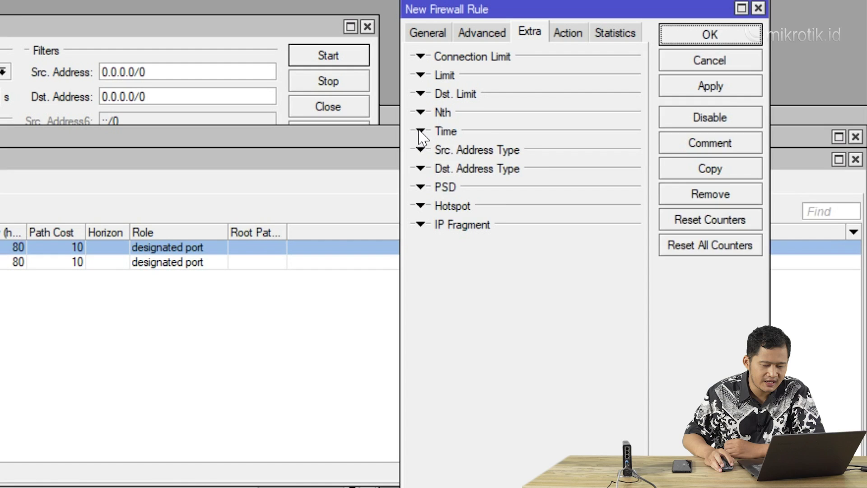
click(420, 132)
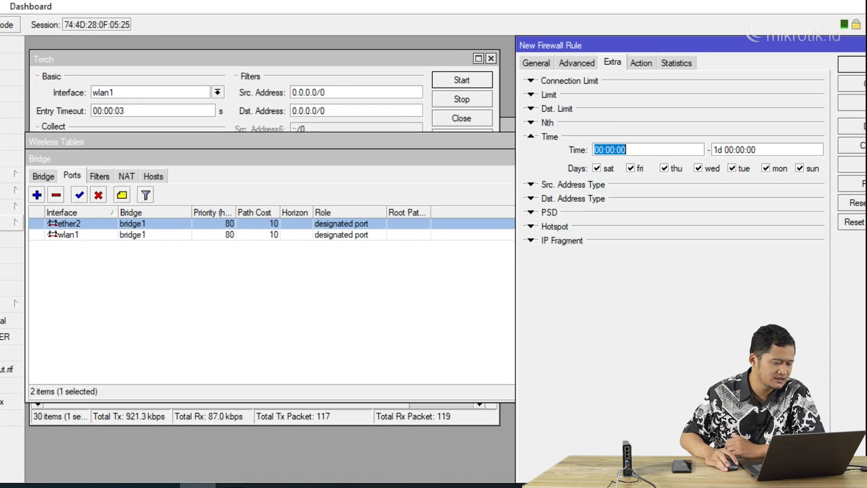
- Review the router's system clock, including its time, date and time zone, and close it
click(0, 247)
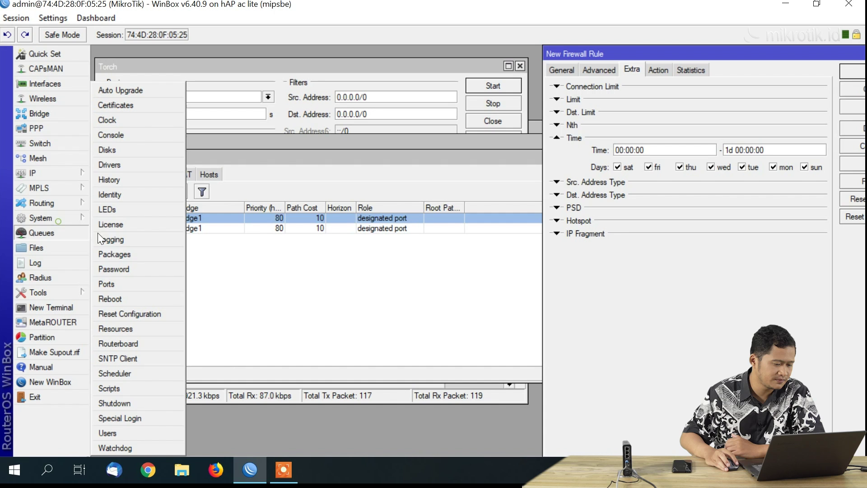
click(134, 120)
drag(467, 186, 376, 150)
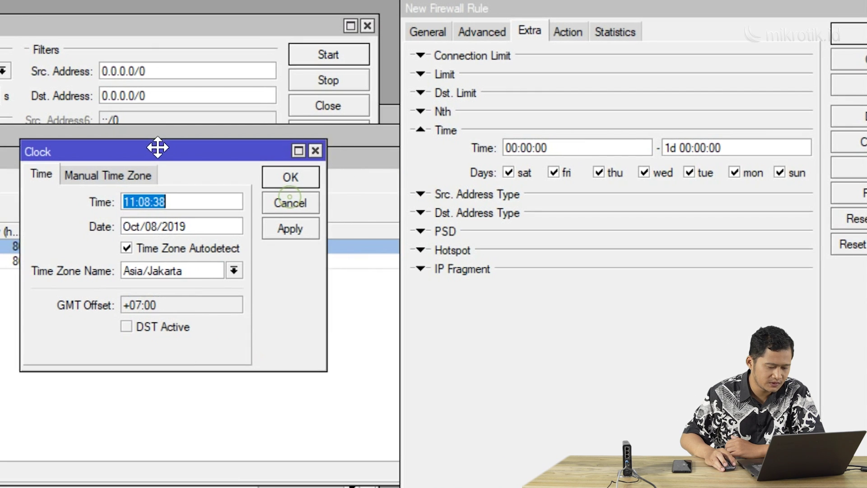
drag(158, 147, 156, 147)
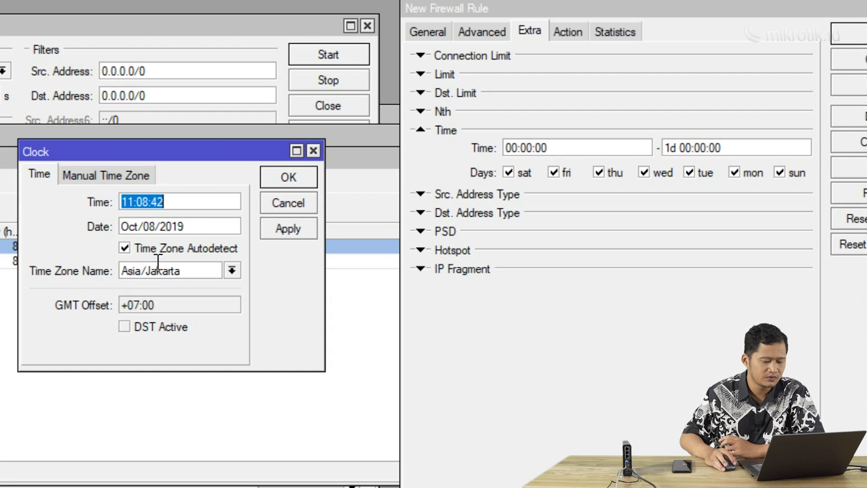
click(145, 200)
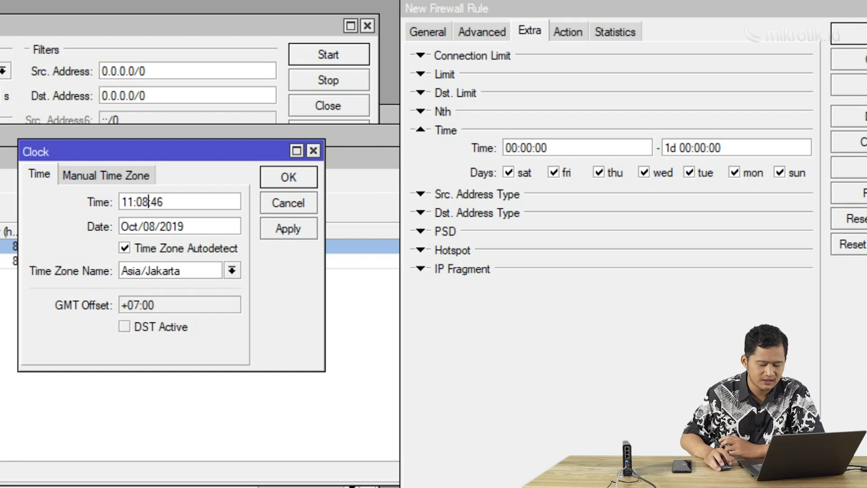
click(296, 175)
- Set the firewall rule's active time range from 08:00:00 to 16:00:00
drag(544, 6, 503, 3)
click(500, 148)
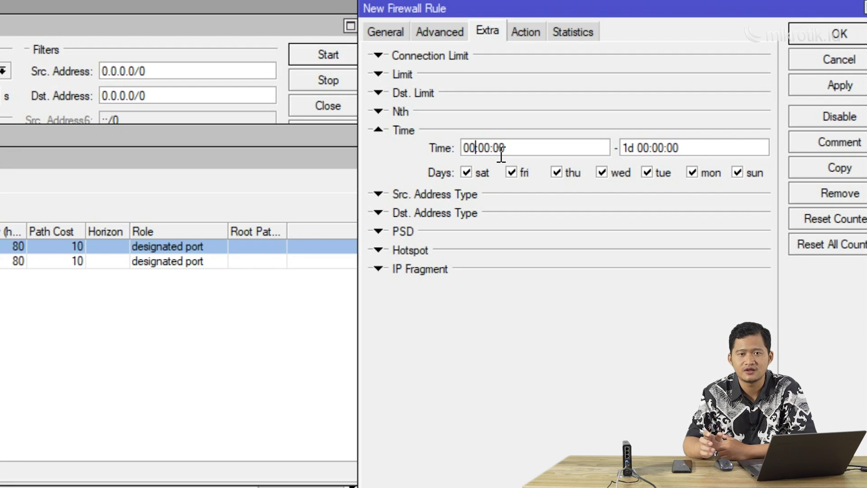
key(BackSpace)
text(8)
drag(634, 148, 601, 147)
key(BackSpace)
key(Right)
key(Right)
key(BackSpace)
key(BackSpace)
text(16)
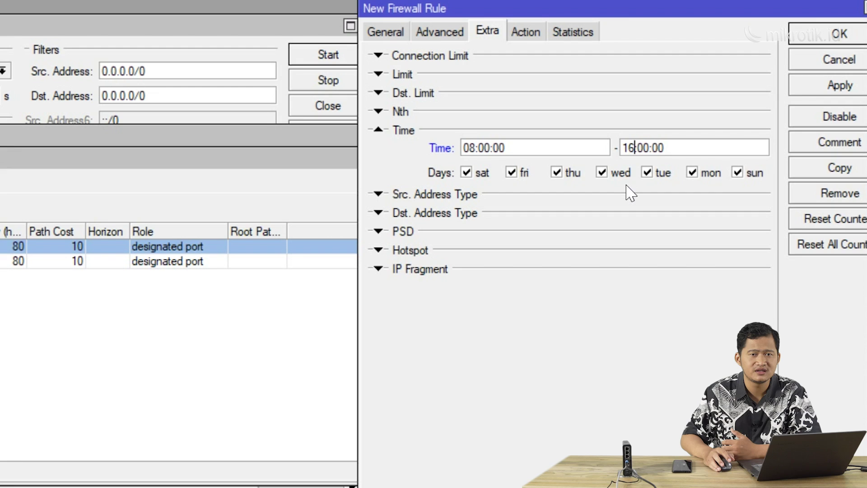
- Exclude Saturday and Sunday from the firewall rule's active days and set its action to drop
click(485, 173)
click(738, 173)
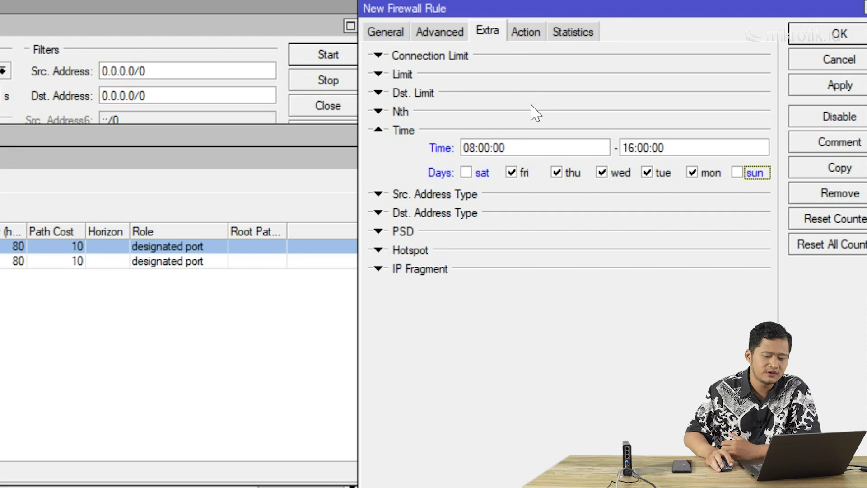
click(526, 32)
click(533, 62)
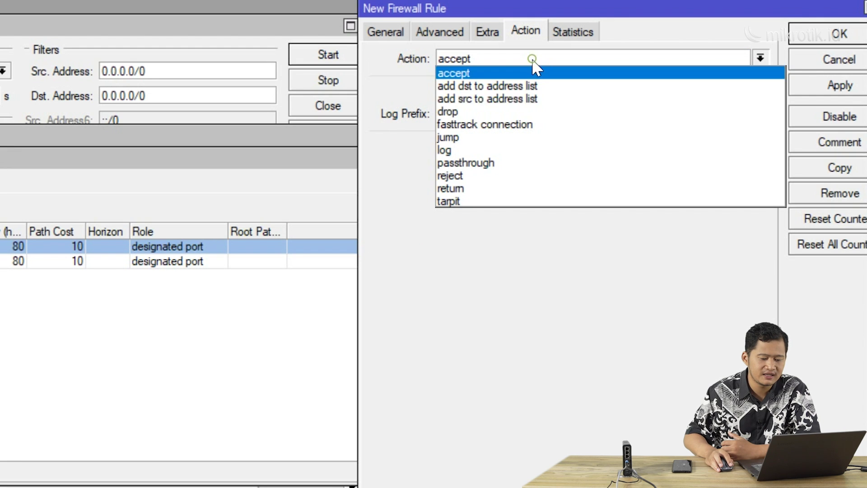
click(518, 111)
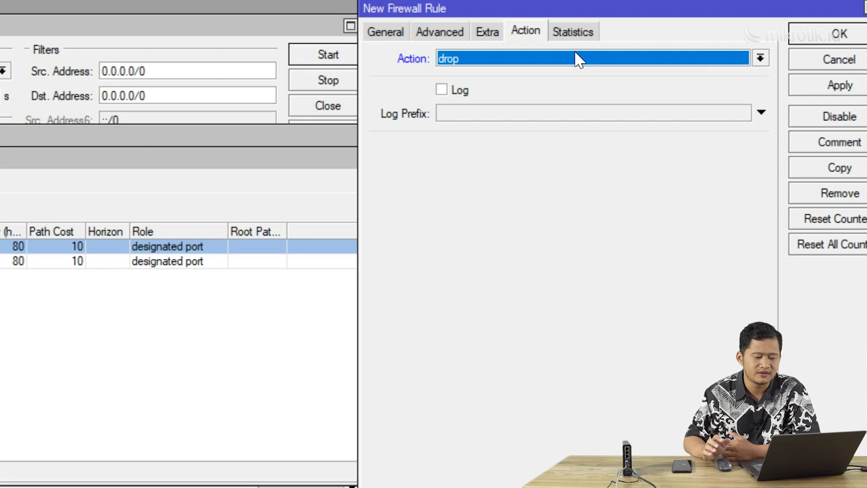
- Recheck the TCP rule's general settings and drop action, and save the rule
click(387, 32)
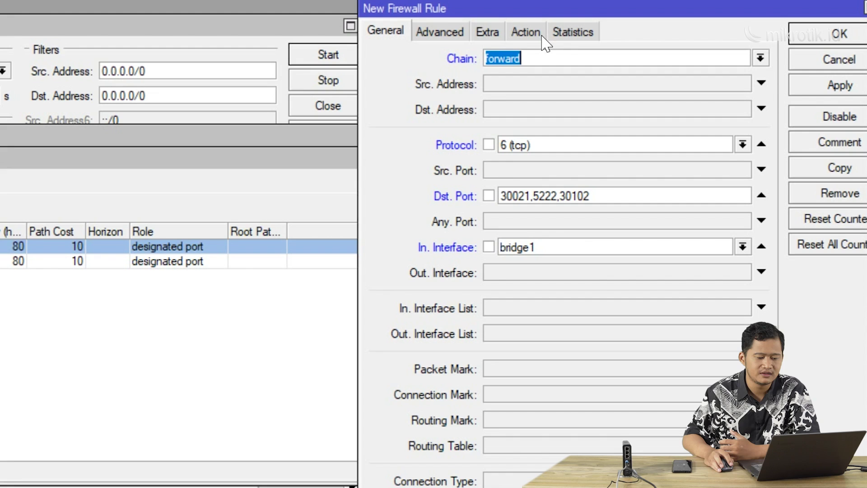
click(525, 32)
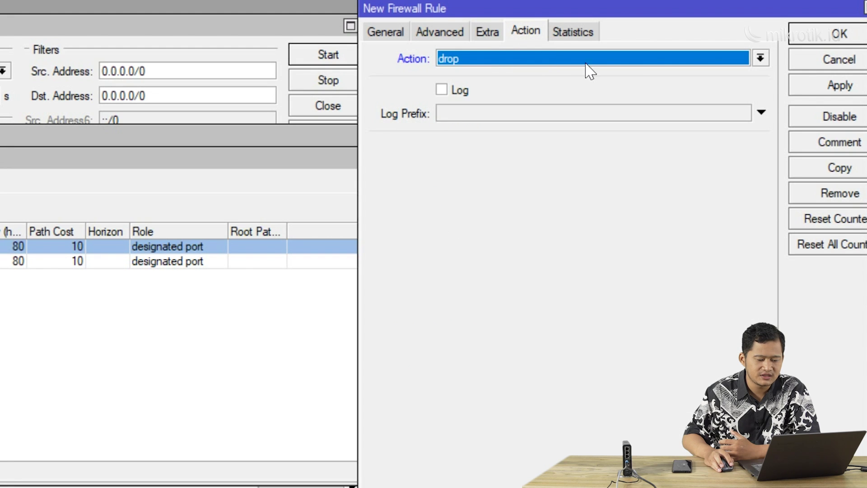
click(818, 87)
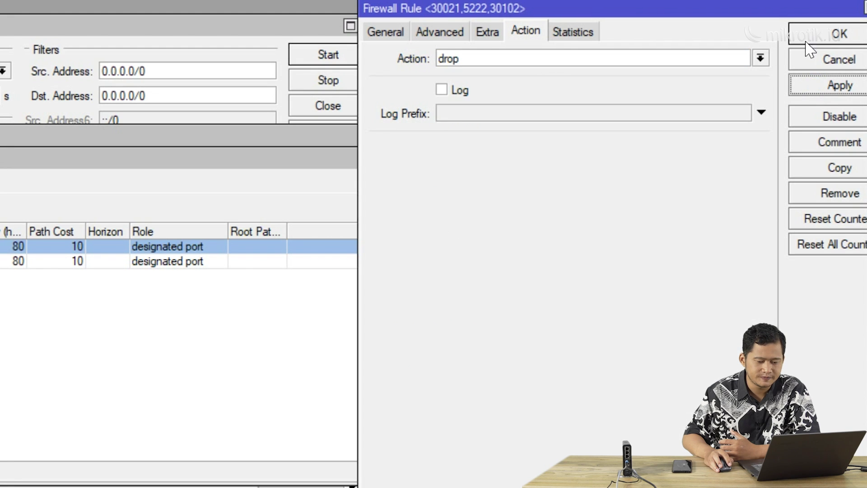
click(818, 35)
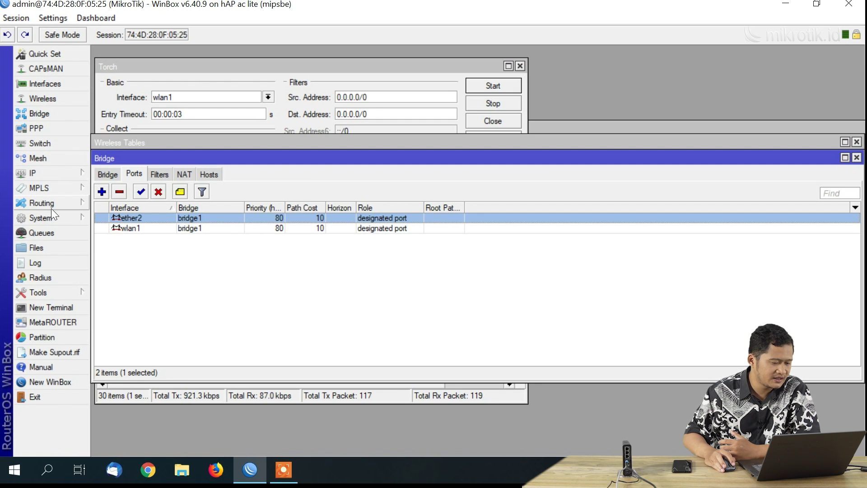
- Create another firewall filter rule in the forward chain with the protocol set to udp
click(56, 174)
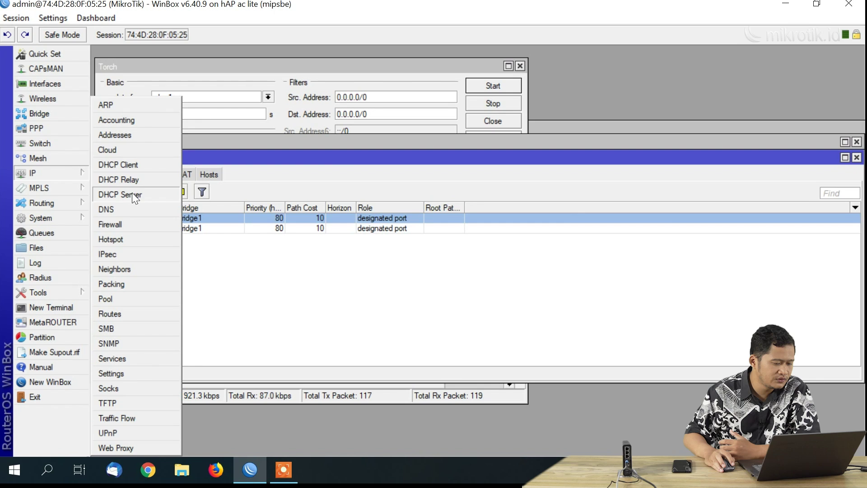
click(129, 224)
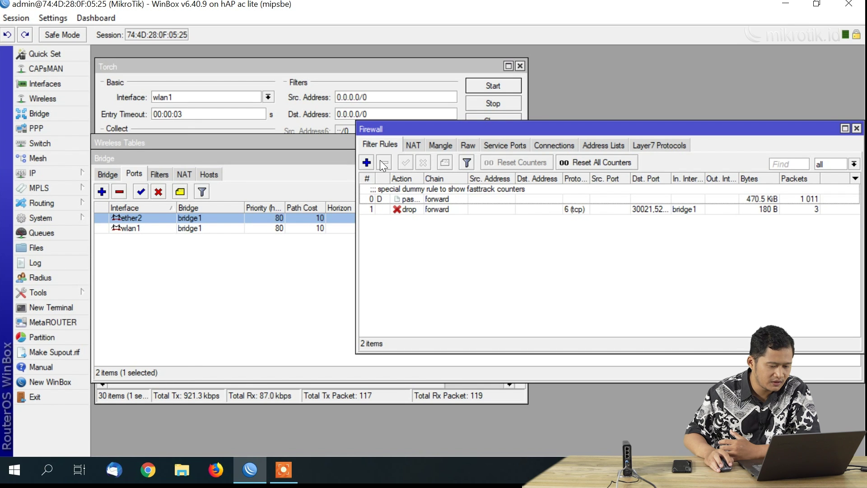
click(367, 162)
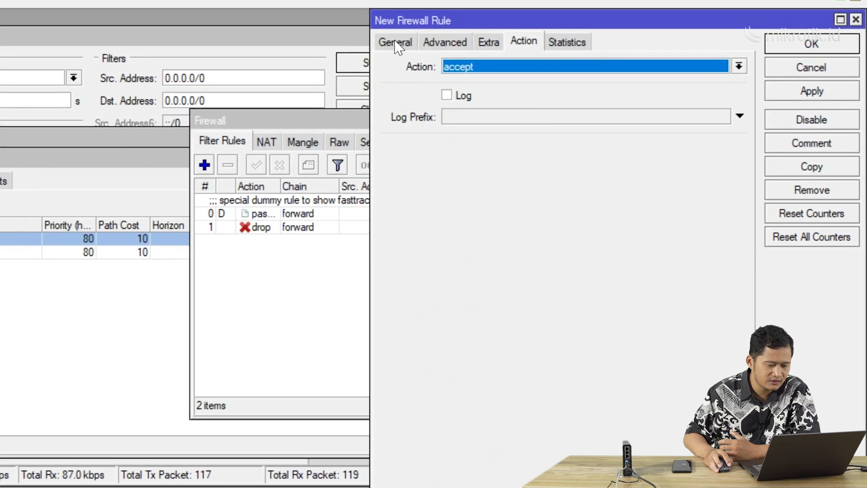
click(510, 69)
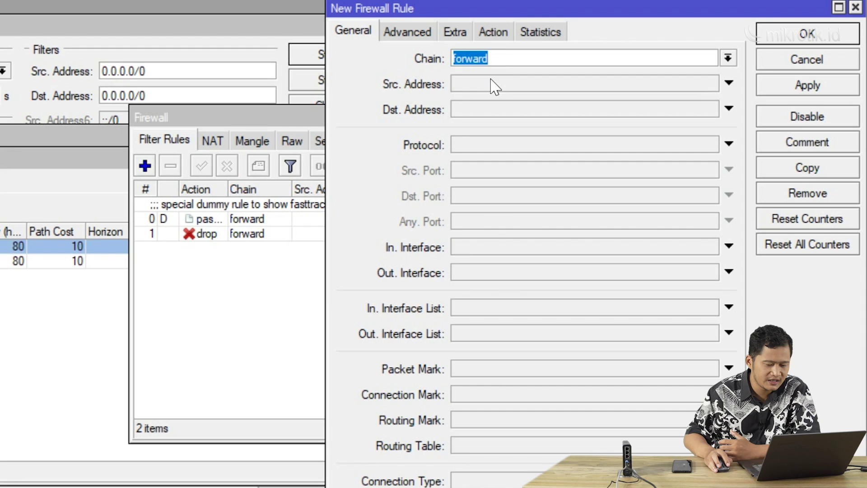
click(493, 58)
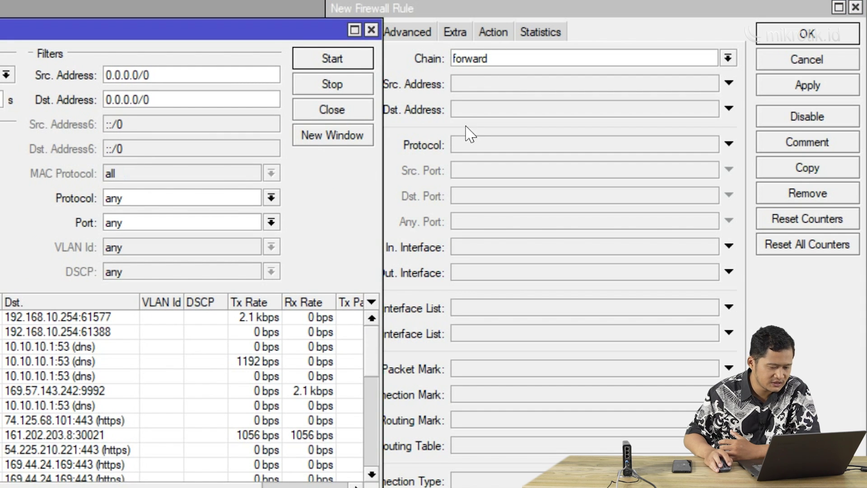
click(497, 144)
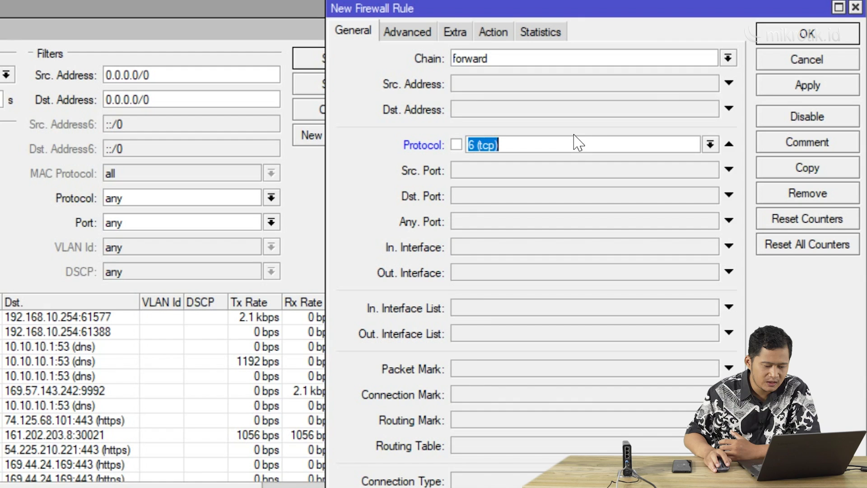
click(710, 144)
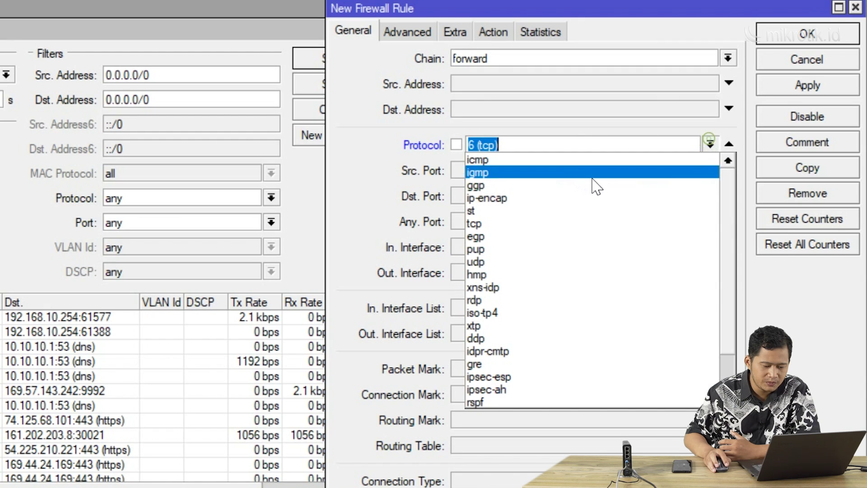
click(531, 261)
click(497, 143)
- Set the UDP rule's destination ports to 61577,61388,9992
click(486, 196)
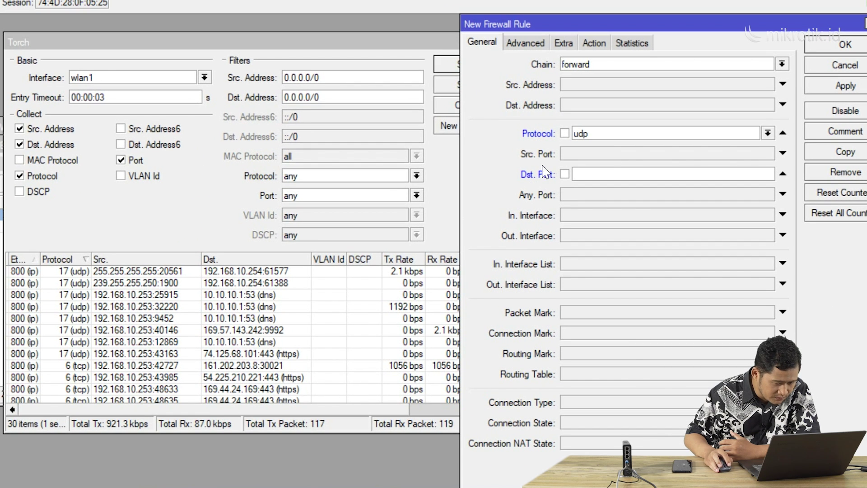
text(61577,61)
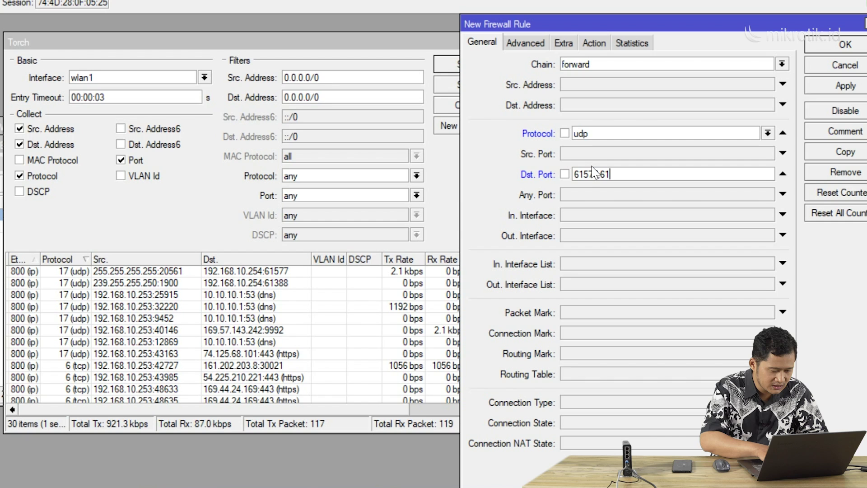
text(77-613)
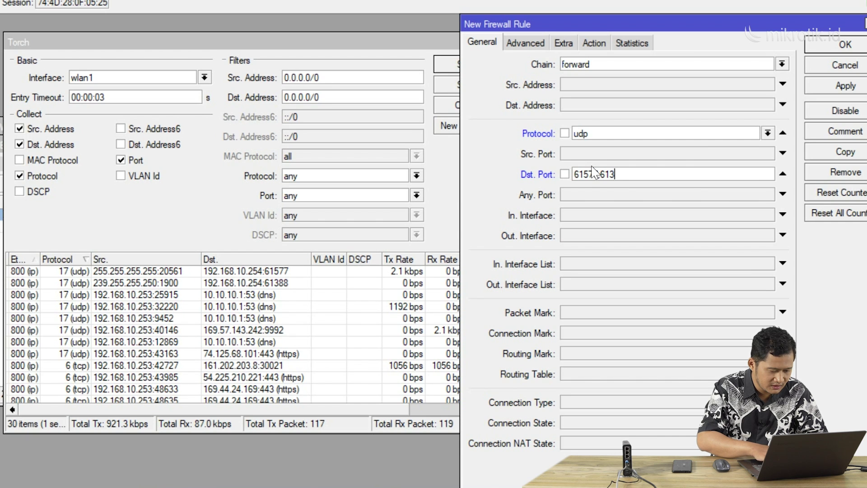
text(88,)
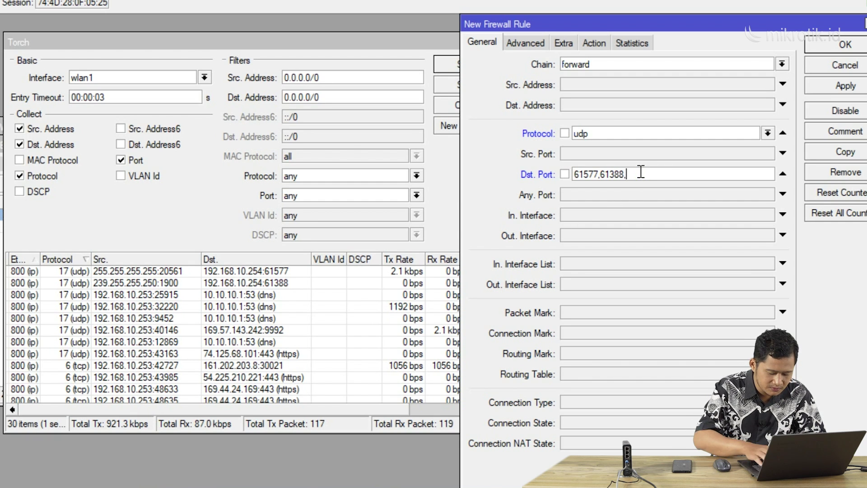
text(92)
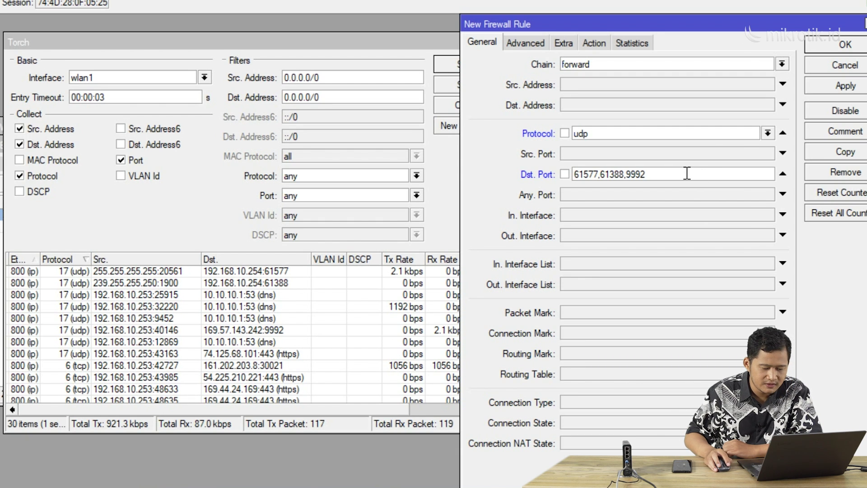
- Set the incoming interface of the UDP rule to bridge1
click(600, 218)
click(761, 219)
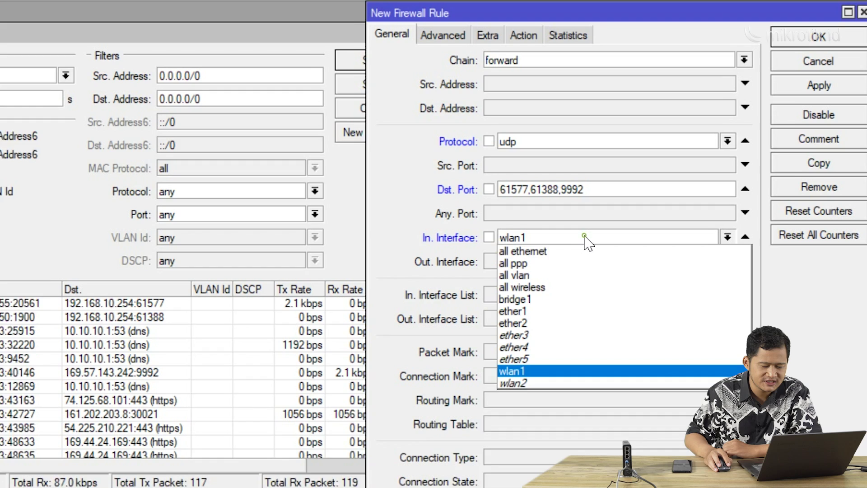
click(601, 271)
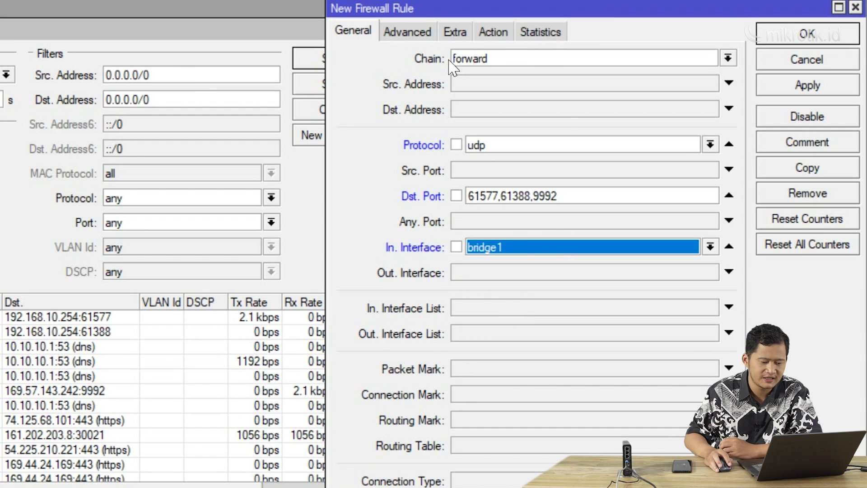
- Restrict the UDP rule's active time to 08:00:00 to 16:00:00, excluding Saturday and Sunday
click(455, 32)
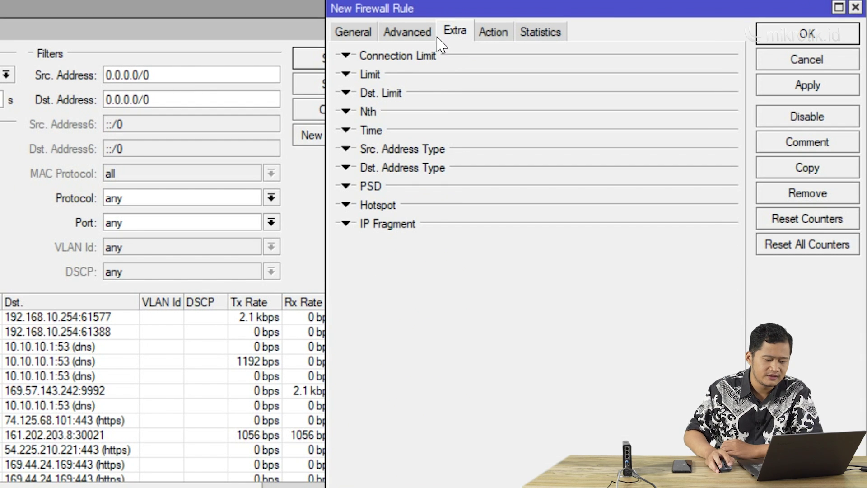
click(346, 130)
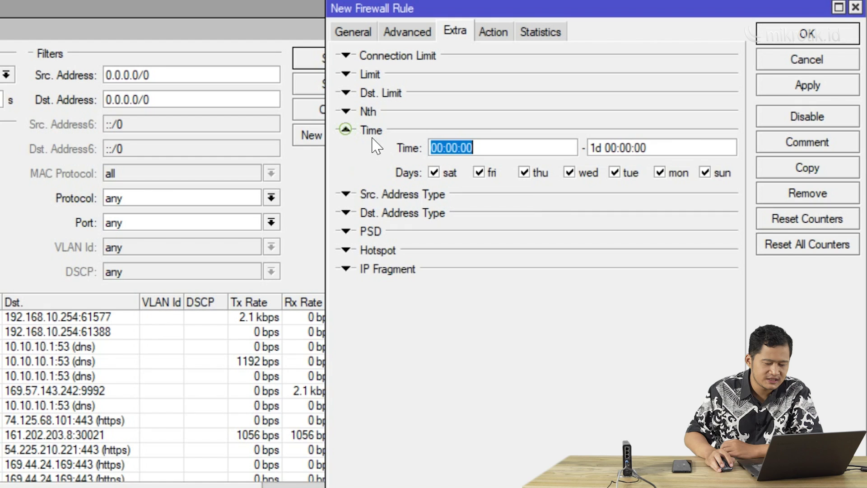
click(455, 144)
text(8)
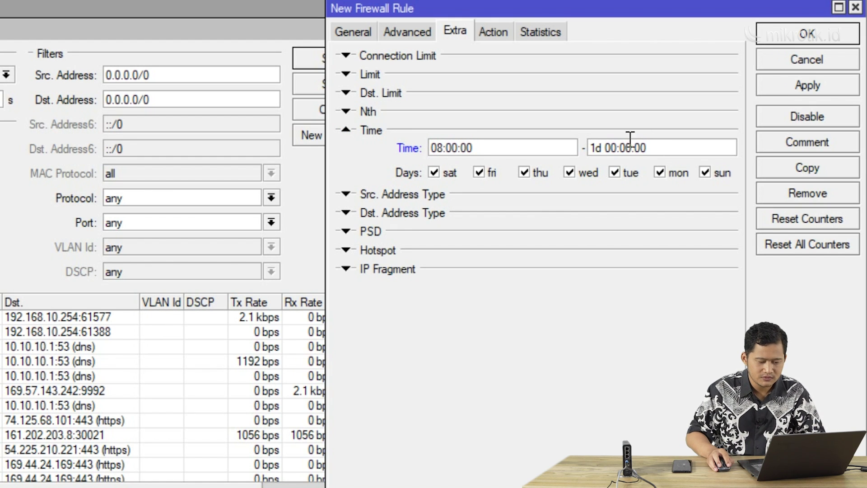
double_click(596, 148)
key(BackSpace)
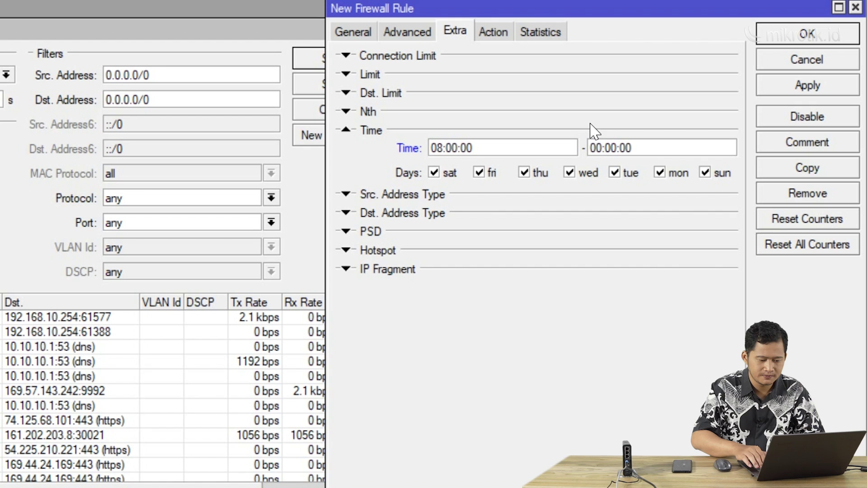
key(BackSpace)
text(16)
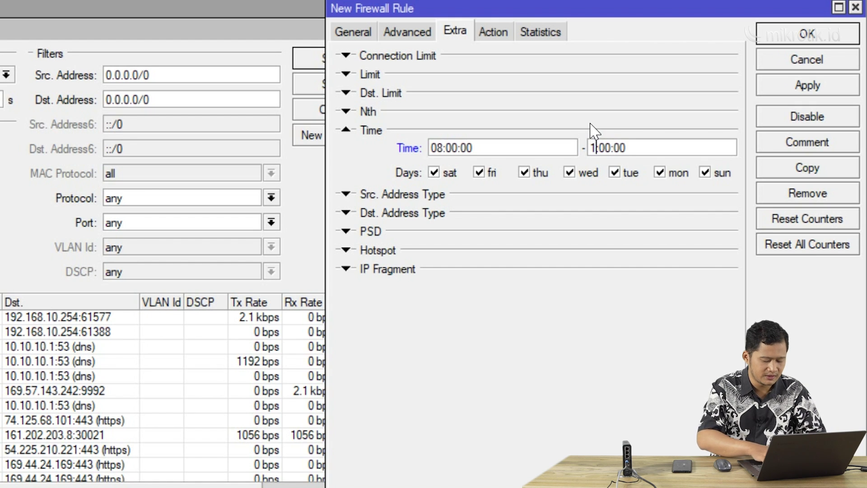
click(441, 176)
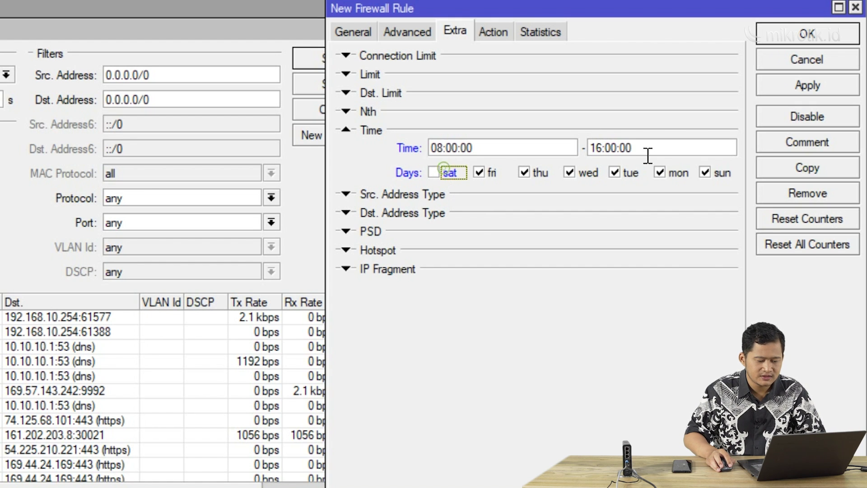
click(706, 174)
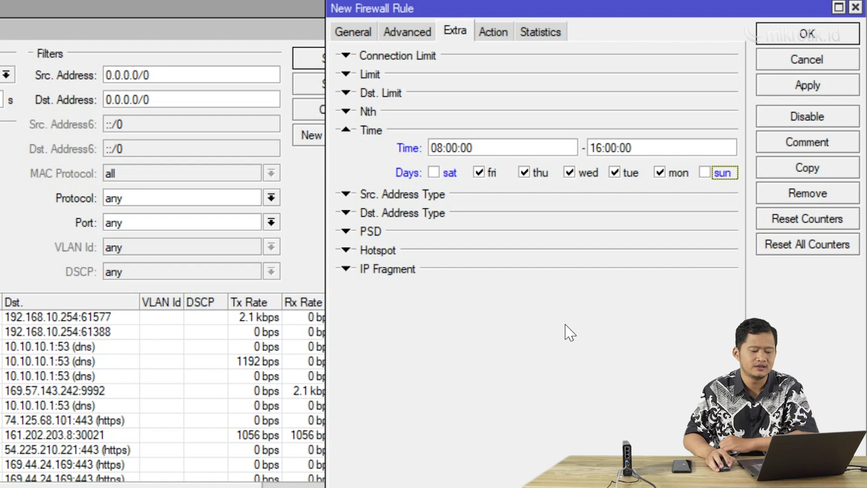
- Set the UDP rule's action to drop and save the rule
click(493, 32)
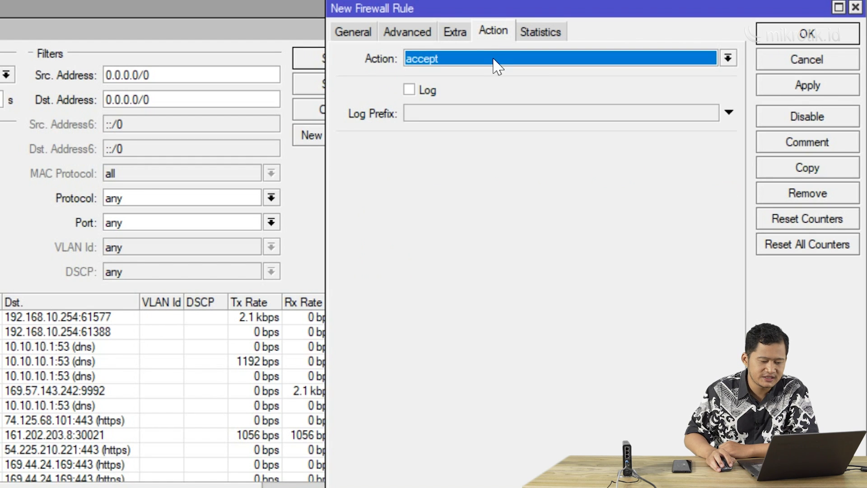
click(494, 57)
click(475, 113)
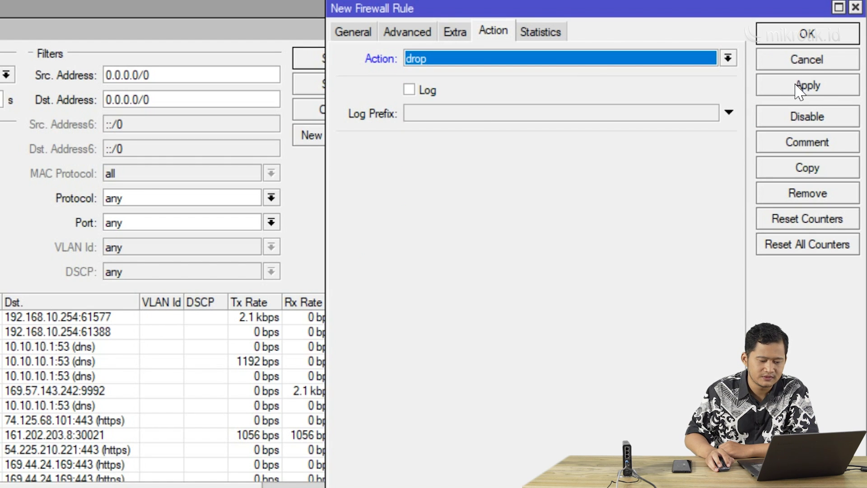
click(796, 85)
click(798, 34)
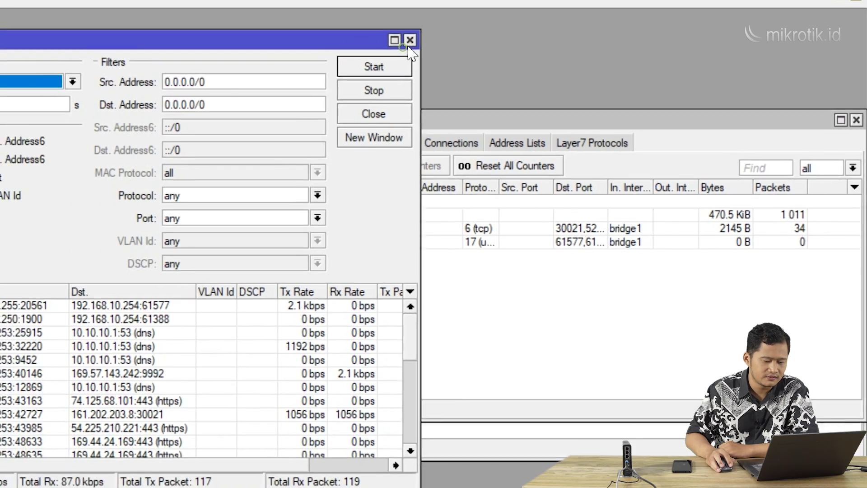
- Check the byte and packet counters of the TCP and UDP drop rules while Mobile Legends tries to load
click(371, 29)
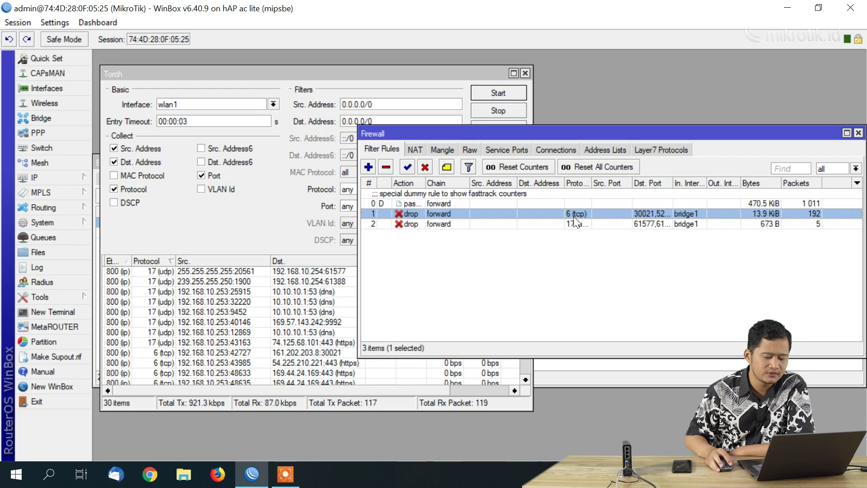
click(573, 221)
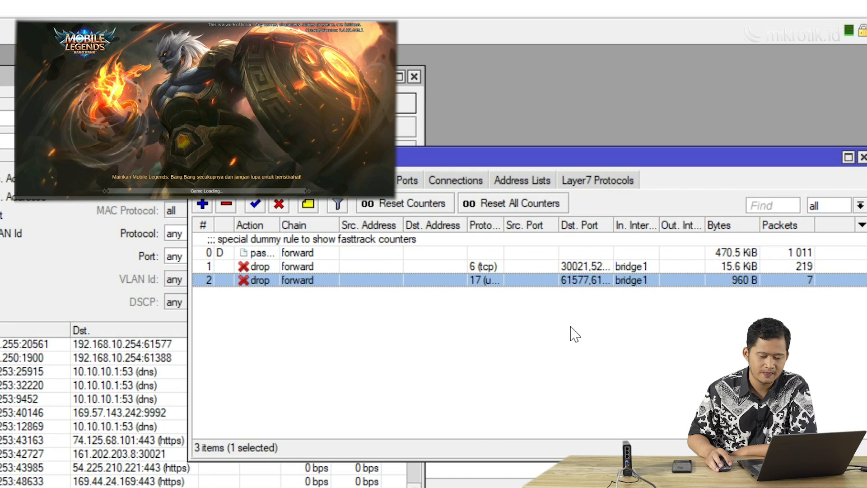
click(797, 266)
click(792, 280)
click(792, 267)
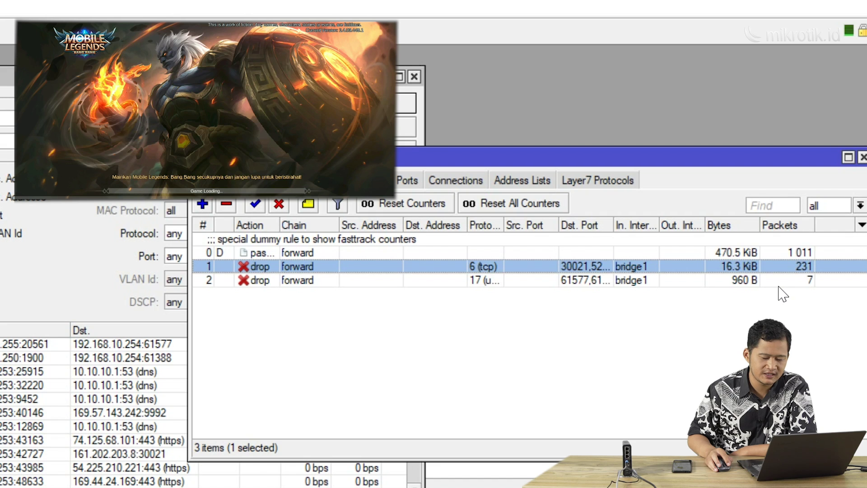
click(789, 280)
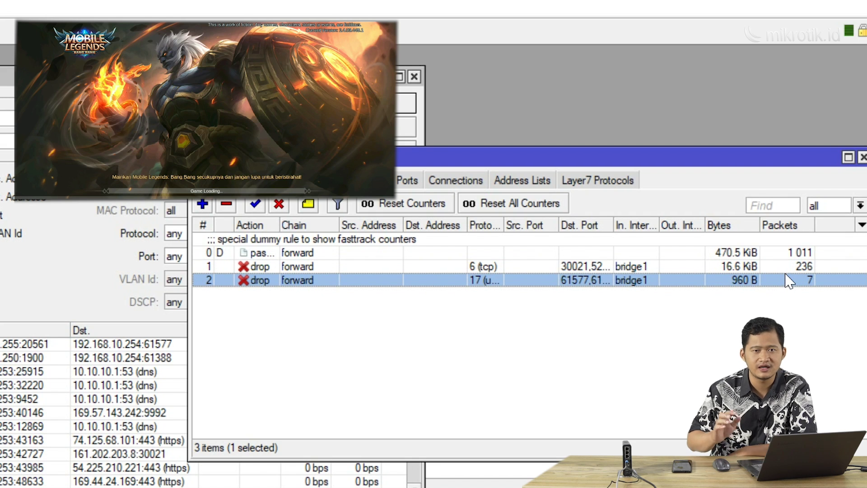